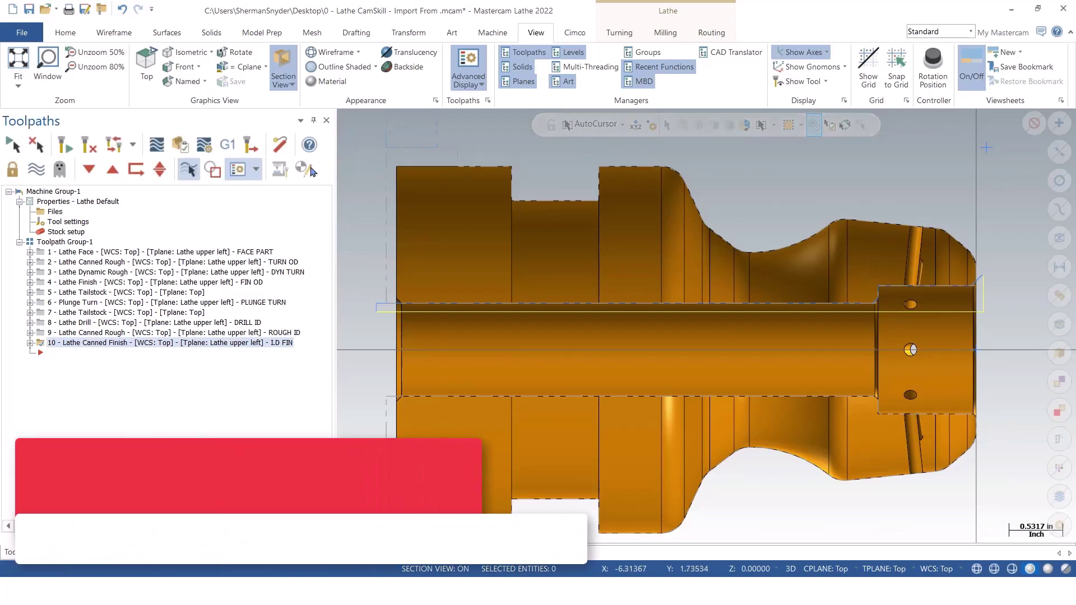
Step: Turn off Section View and tilt the whole turned part to reveal the small holes near its end
click(281, 62)
scroll(541, 296, down, 2)
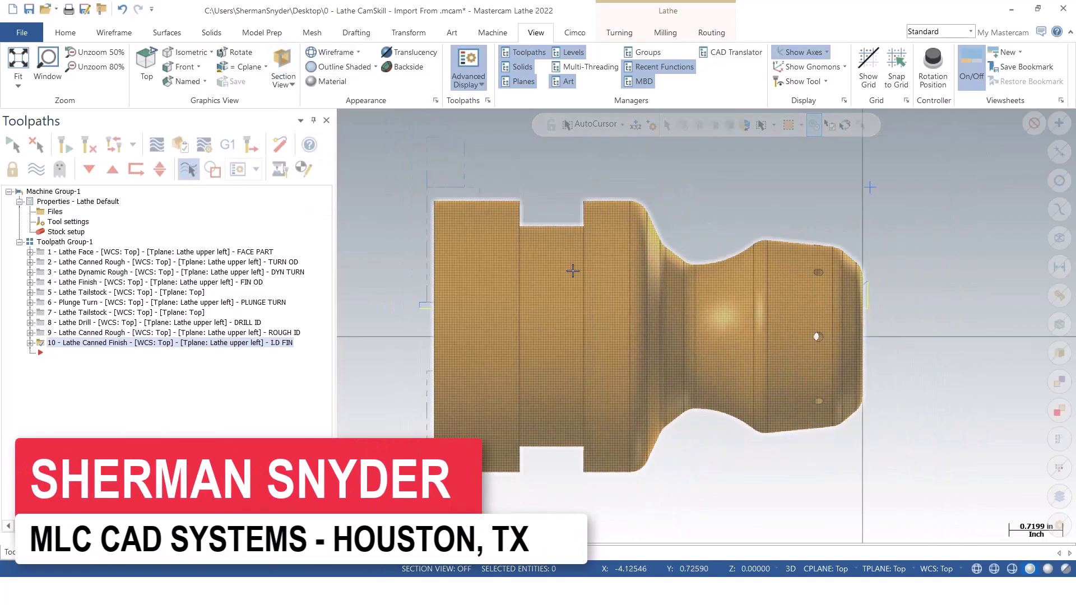
middle_drag(930, 249, 865, 490)
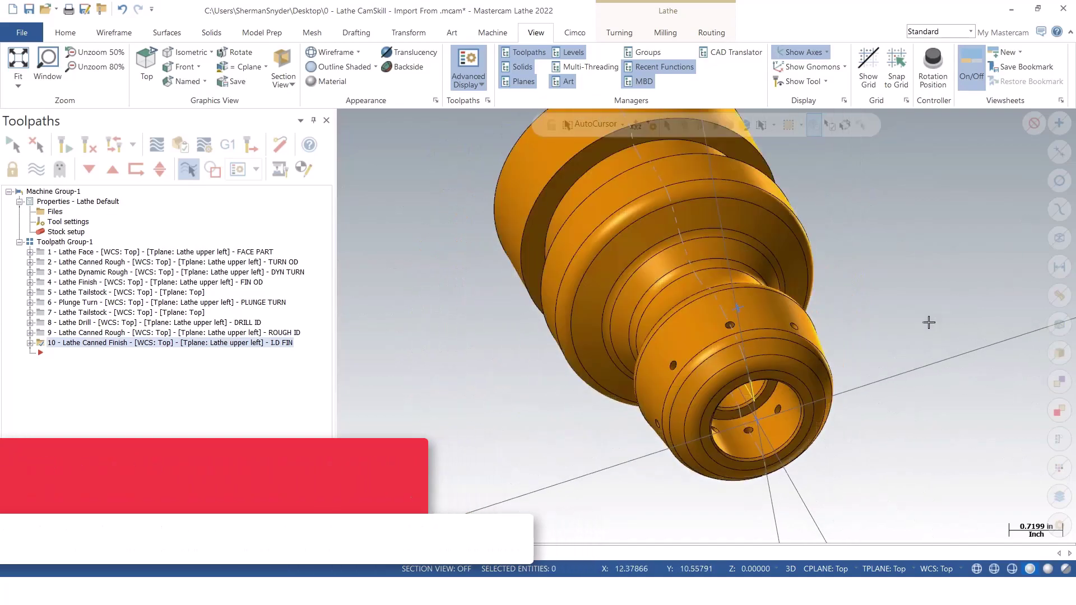
scroll(903, 367, up, 1)
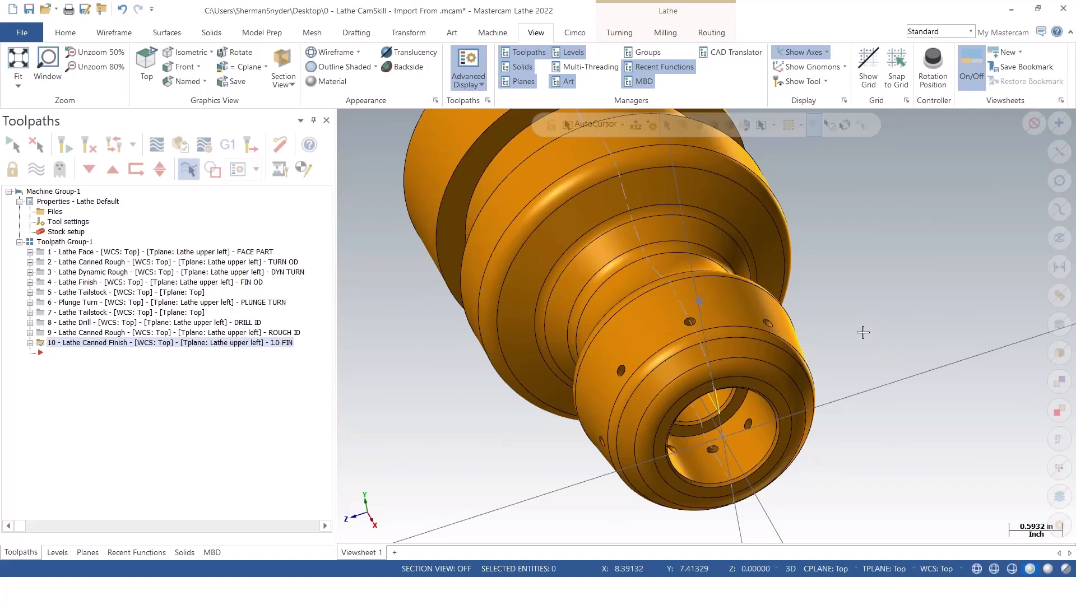
click(619, 34)
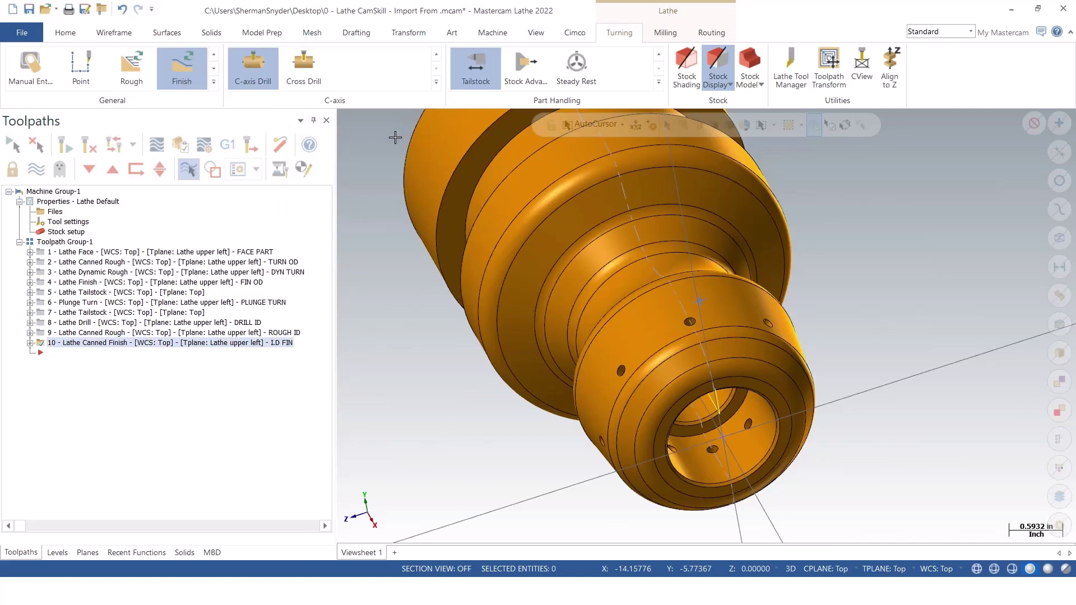
Step: Start a Drill toolpath and select all eight matching 0.125-diameter OD holes
click(666, 33)
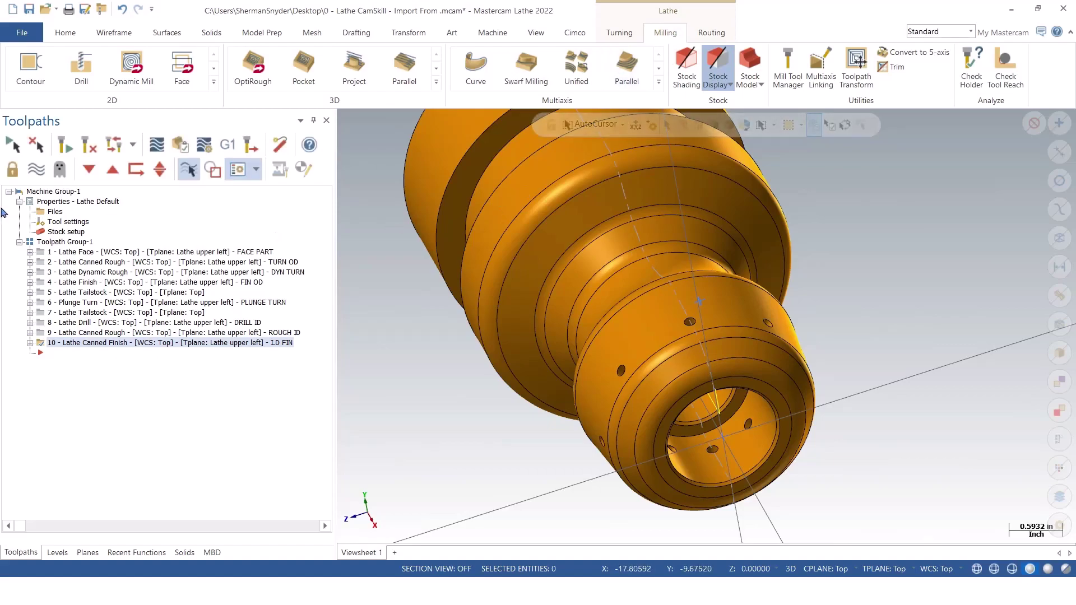
click(85, 68)
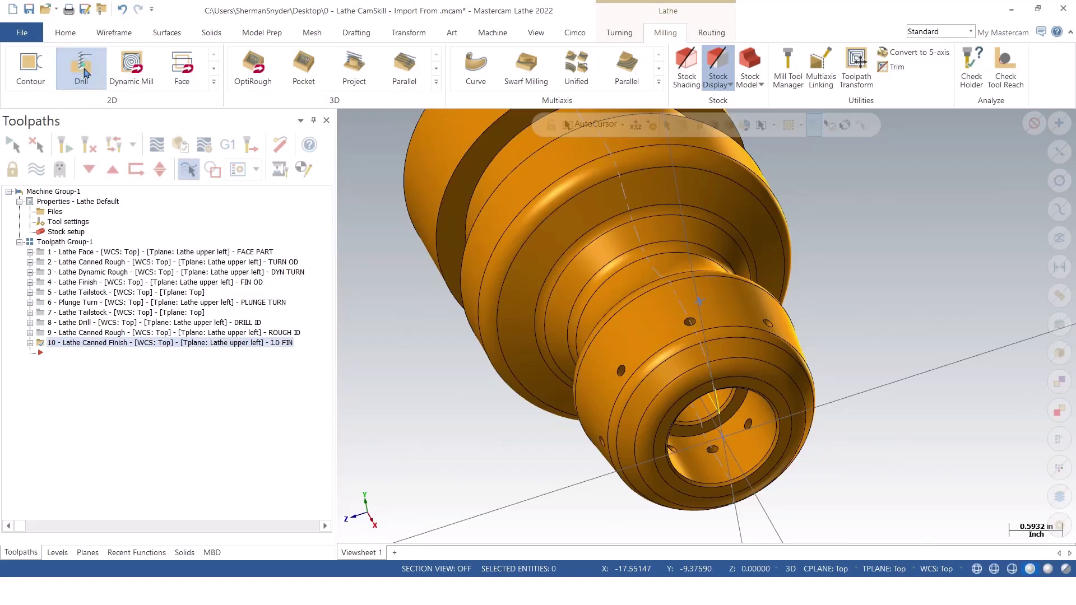
scroll(703, 378, up, 5)
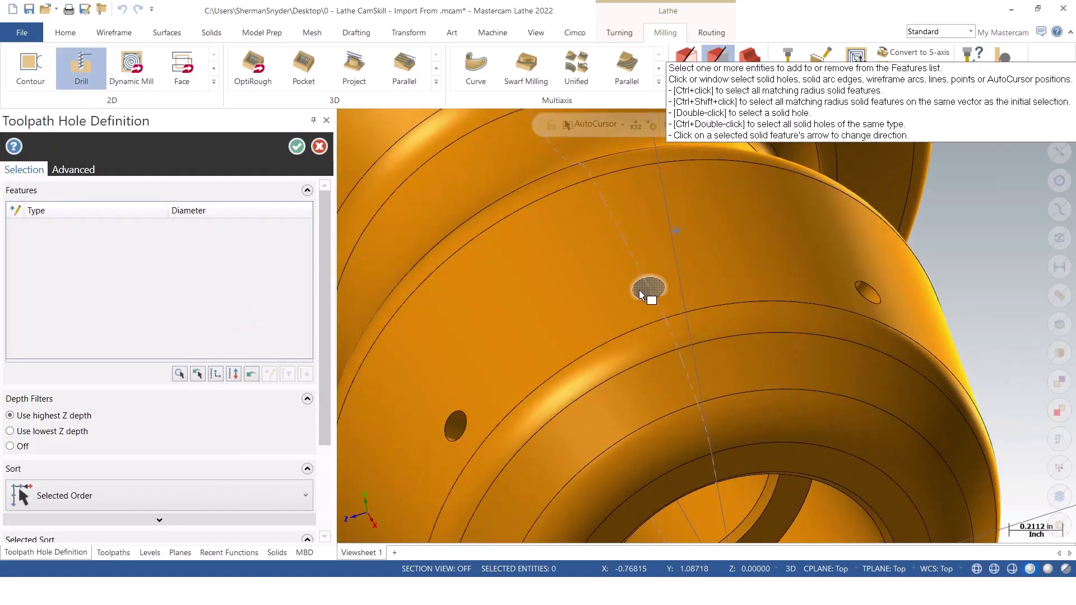
ctrl+click(646, 291)
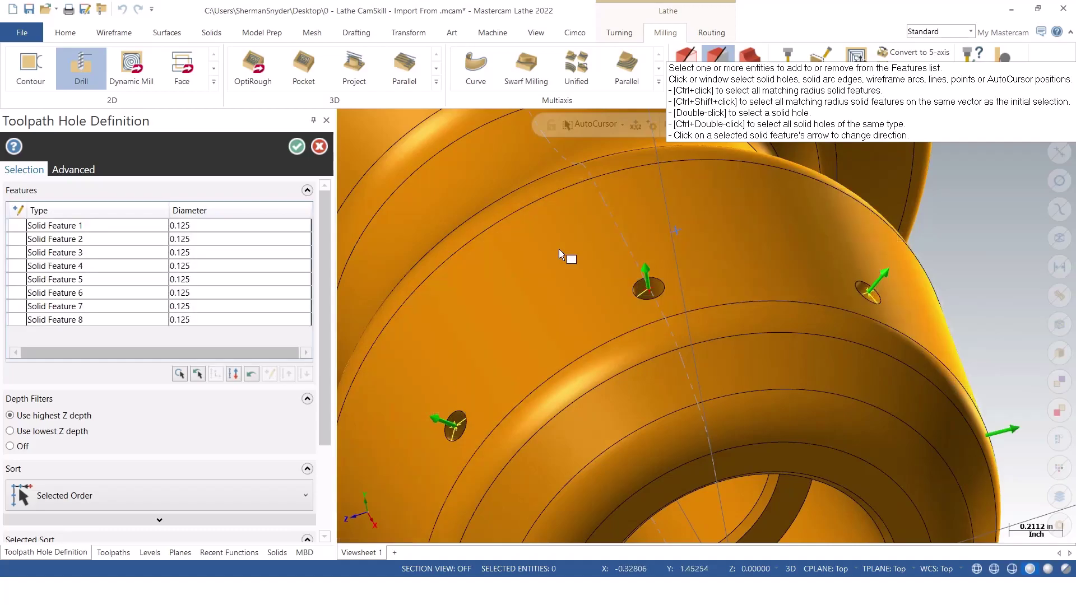
Step: Orbit and zoom the part to check every selected hole's direction
middle_drag(561, 251, 658, 255)
scroll(630, 263, up, 2)
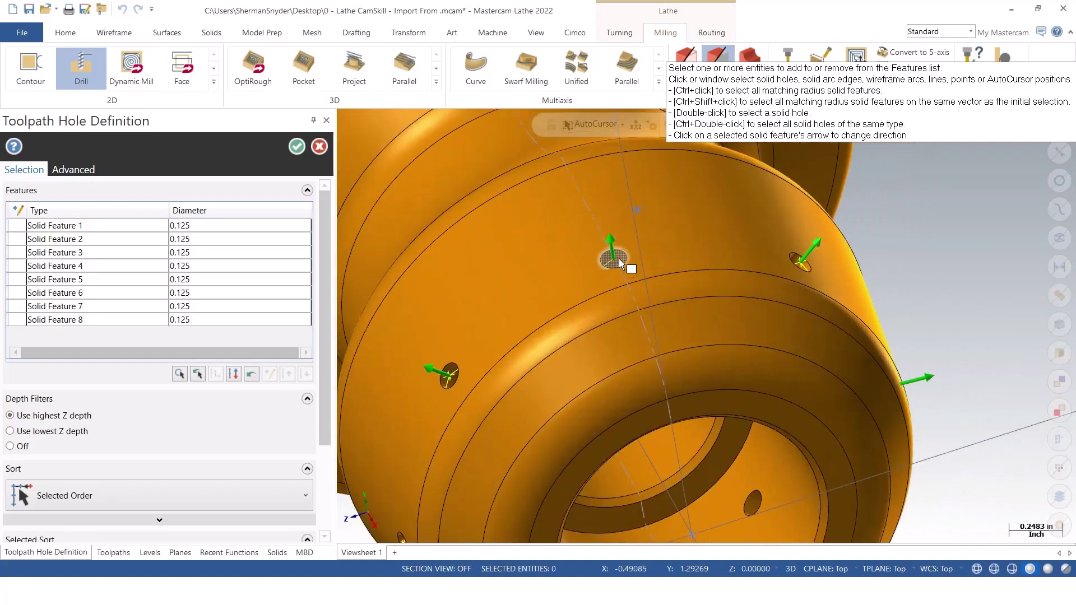
scroll(621, 263, down, 3)
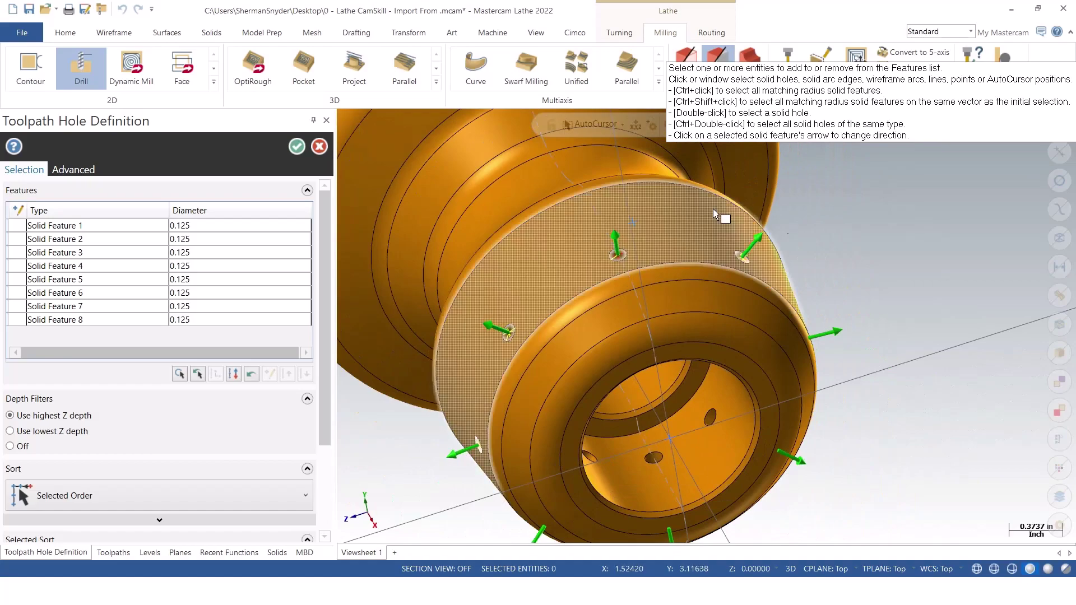
scroll(649, 220, down, 1)
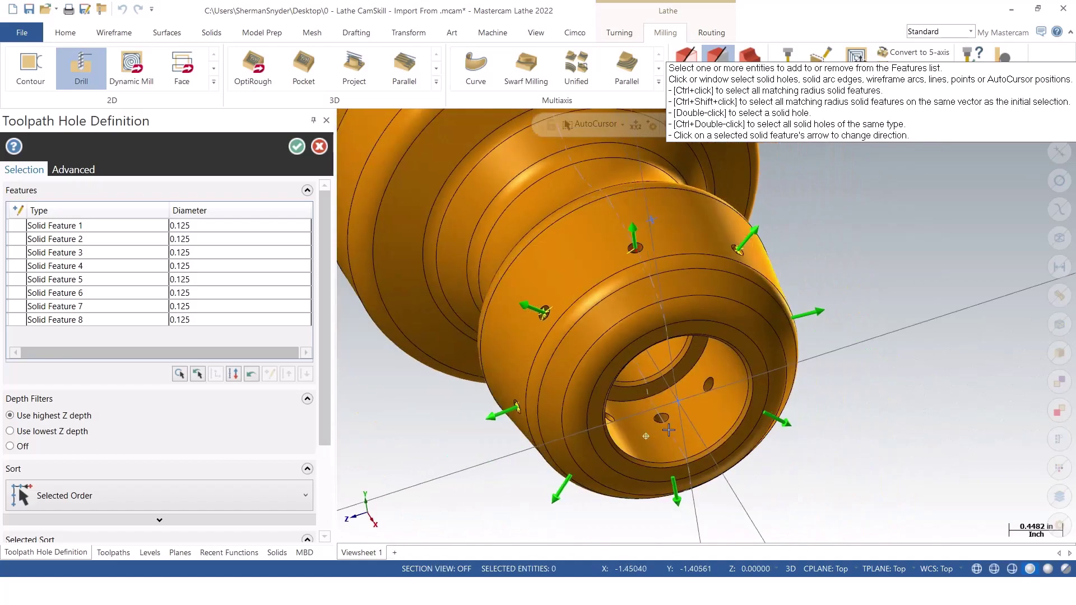
middle_drag(695, 414, 671, 430)
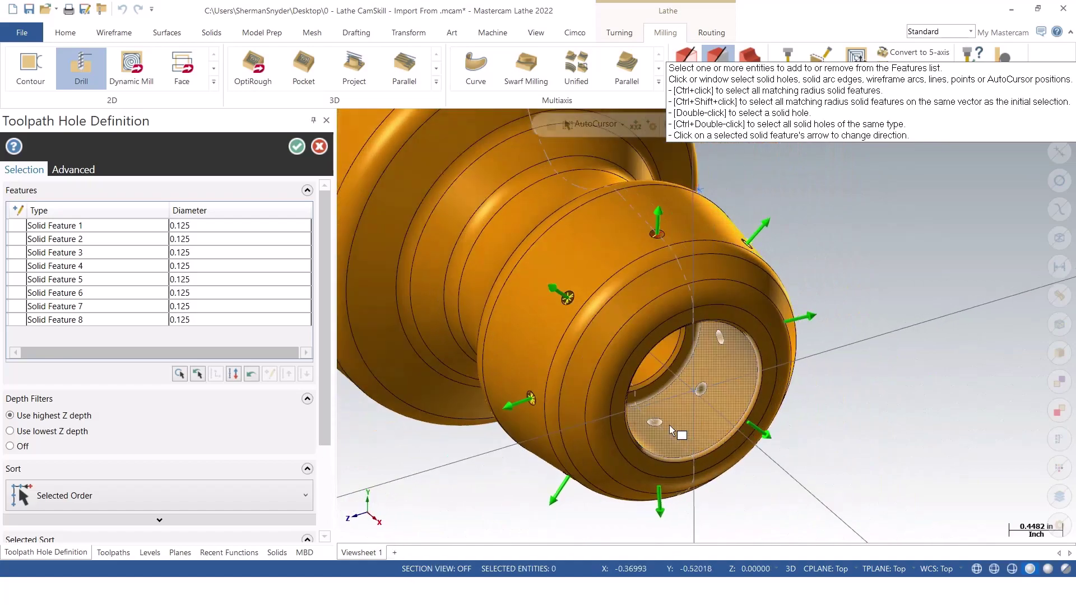
Step: Accept the eight holes and create a new tool from the drill operation's empty tool list
click(299, 149)
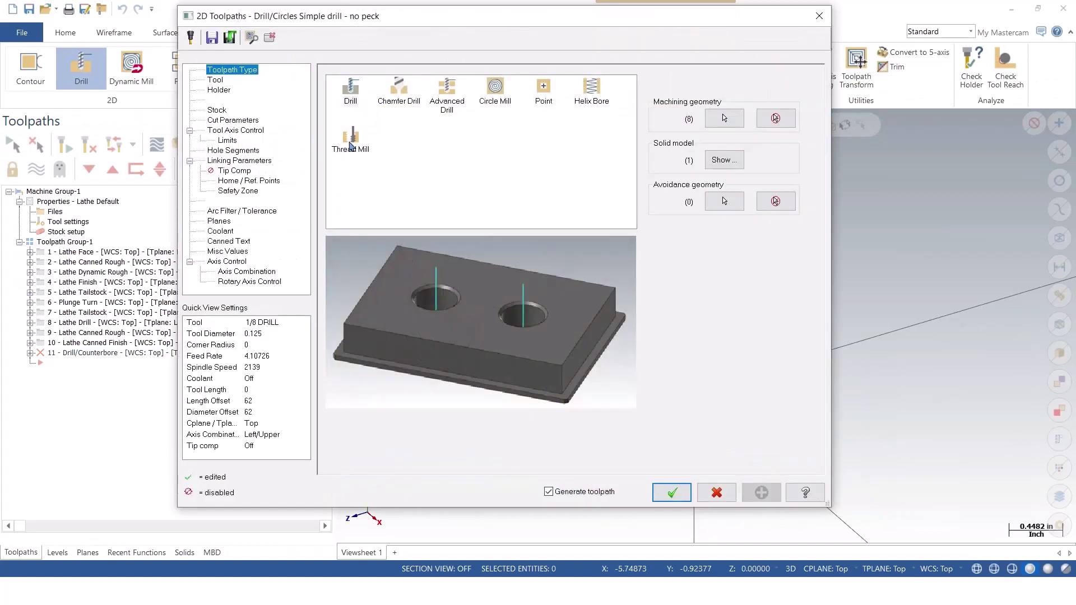
click(215, 80)
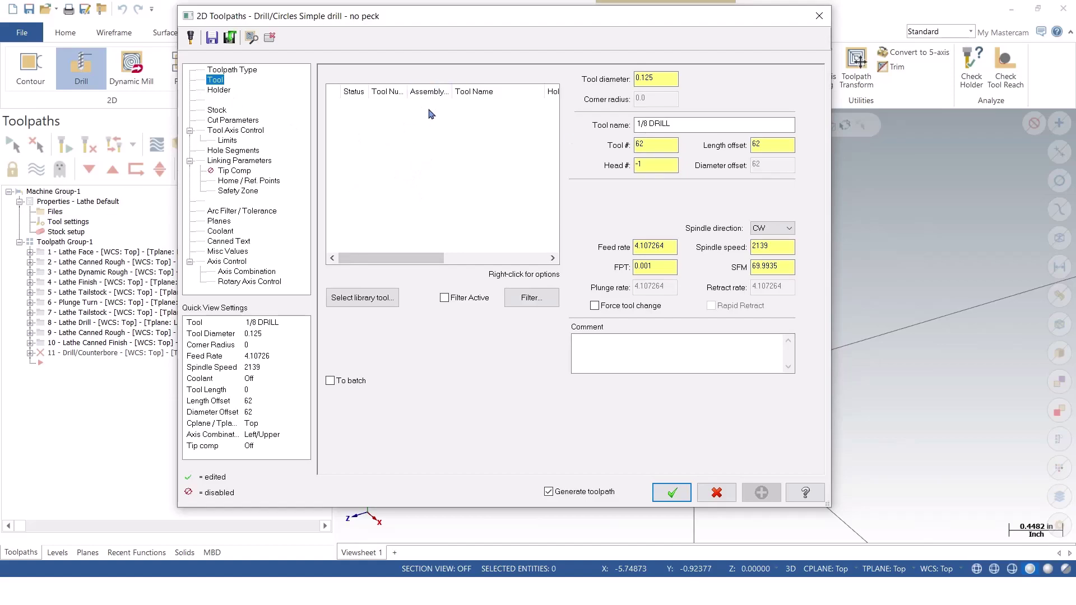
drag(603, 22, 435, 52)
right_click(190, 166)
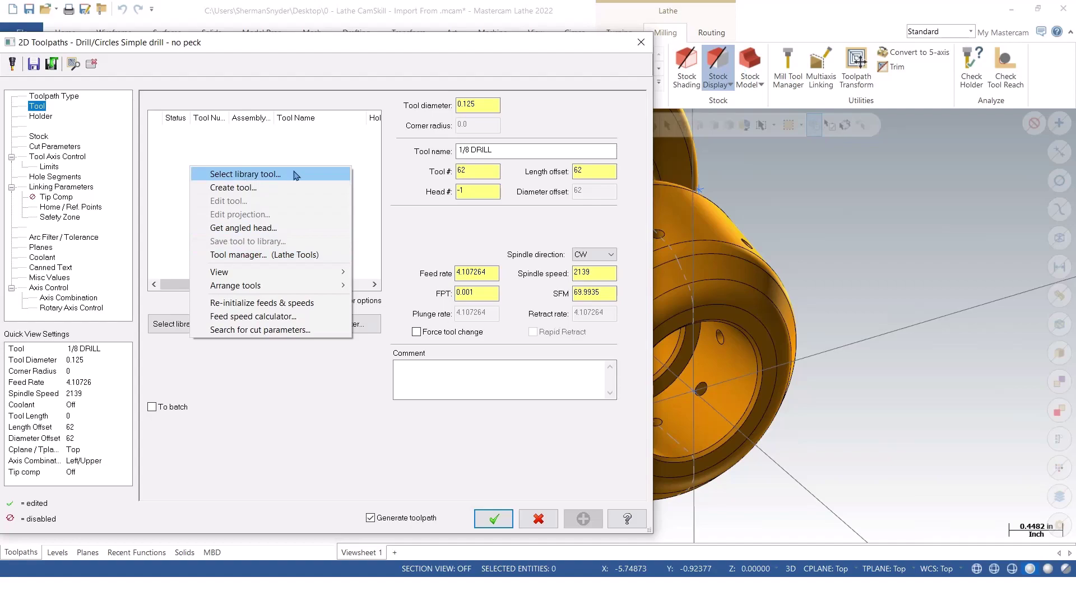
click(257, 187)
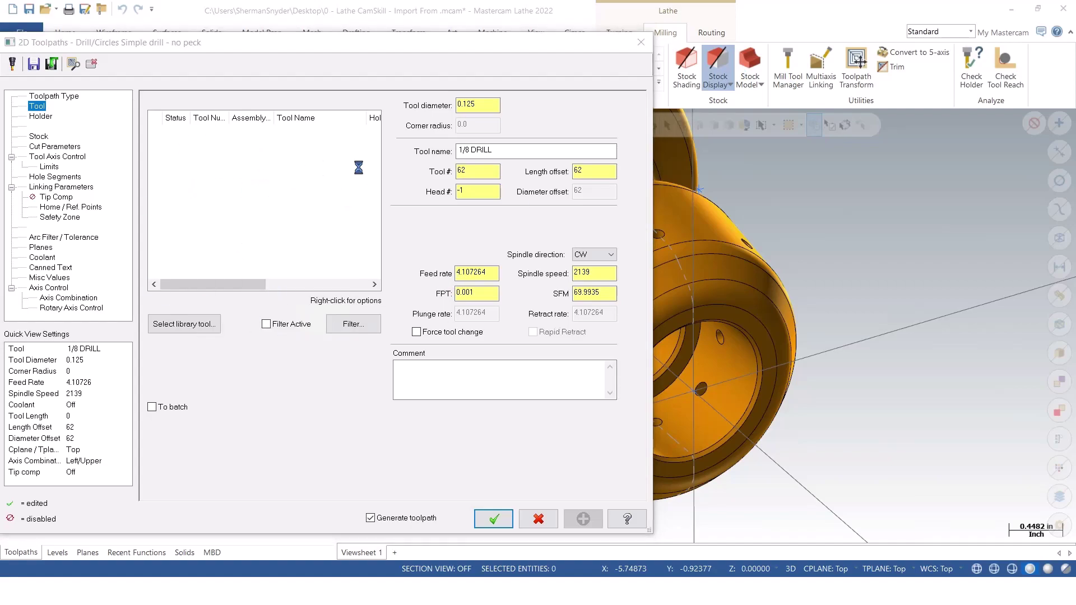
Step: Define a new Drill-type tool with a .125 diameter and a 132° tip angle
scroll(403, 224, up, 3)
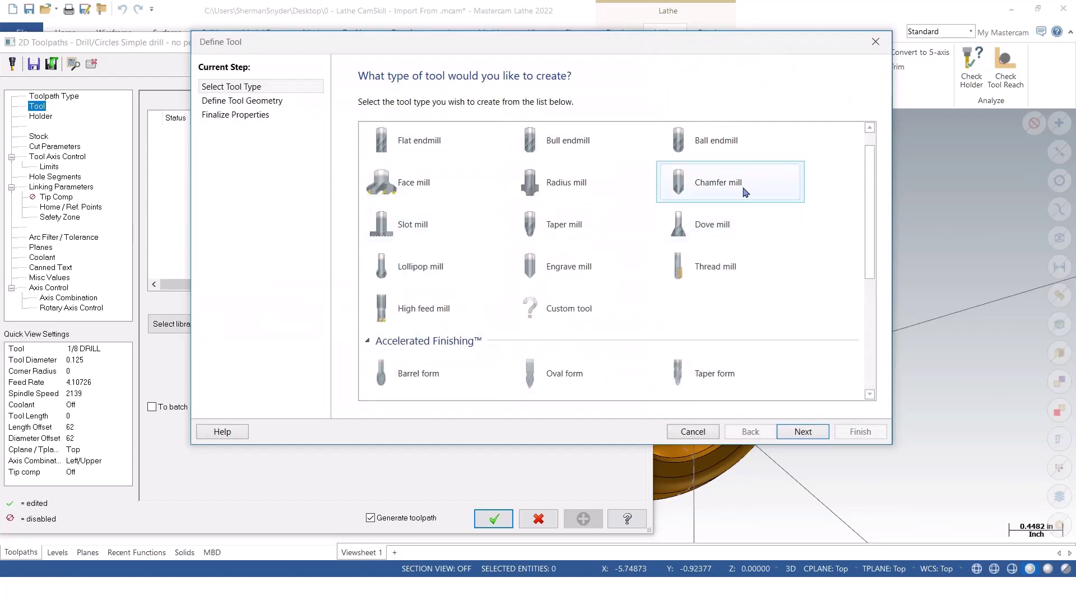
scroll(745, 201, down, 5)
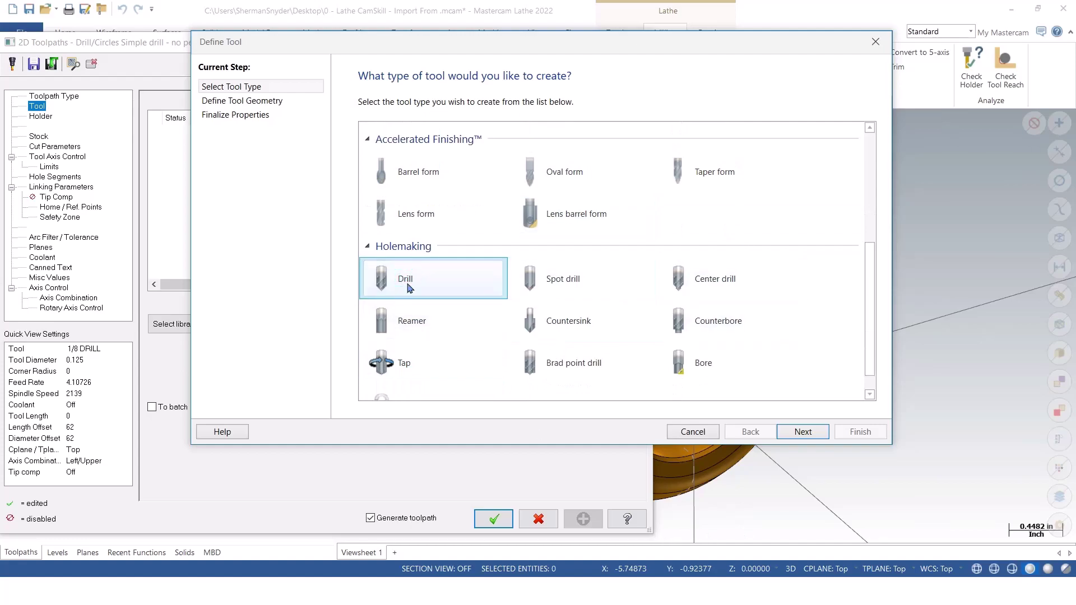
click(801, 432)
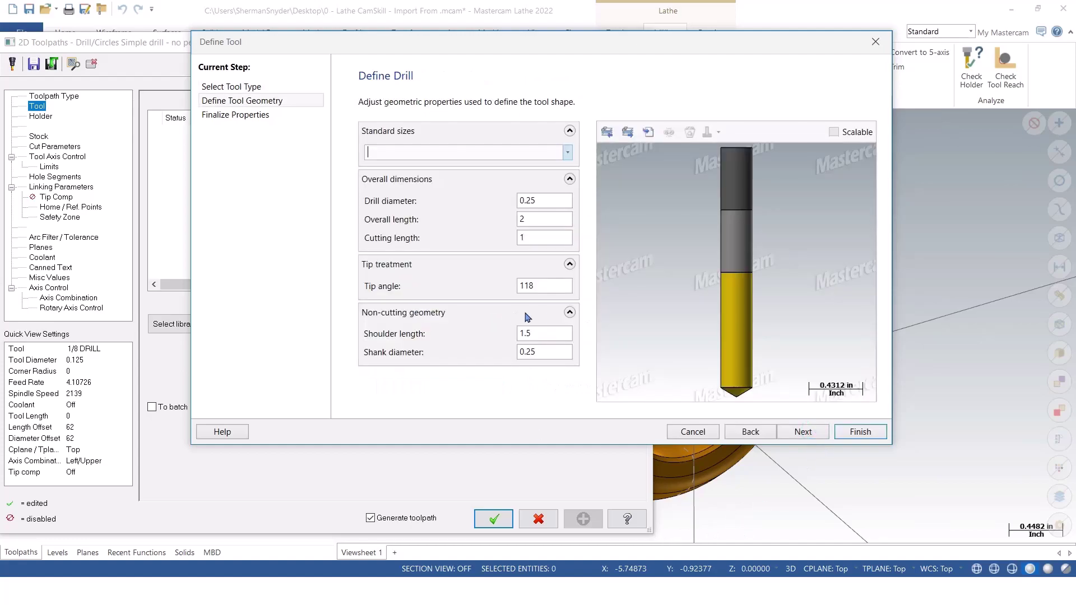
click(539, 202)
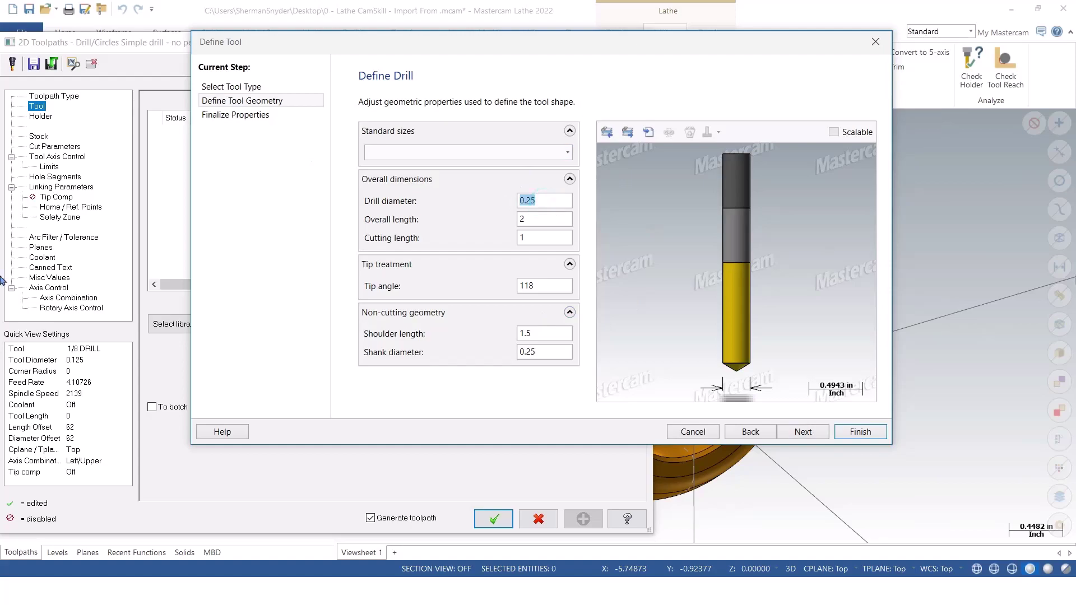
text(.125)
key(Tab)
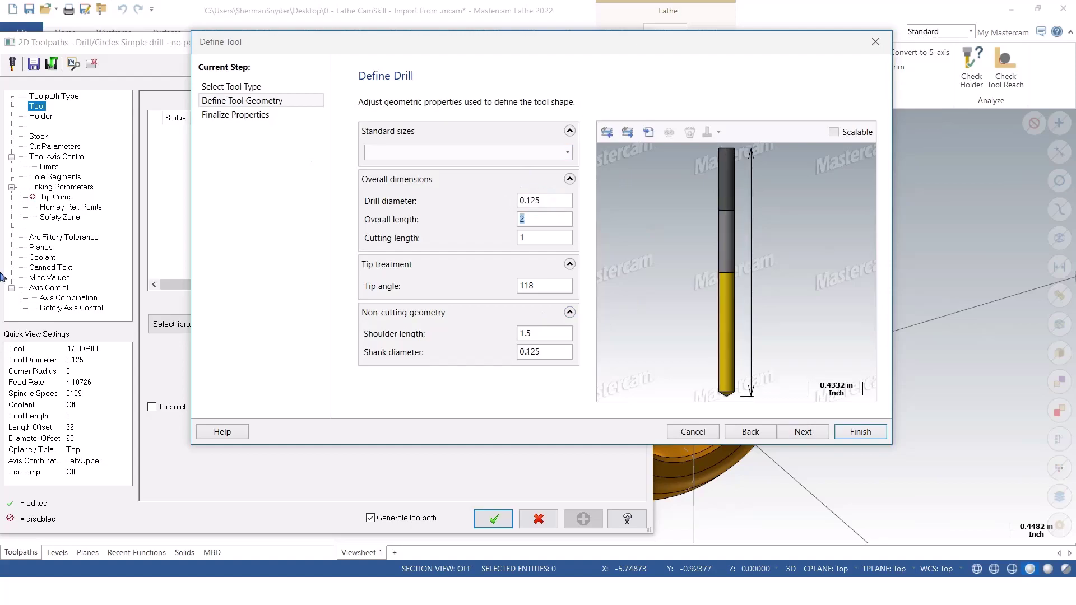
click(551, 284)
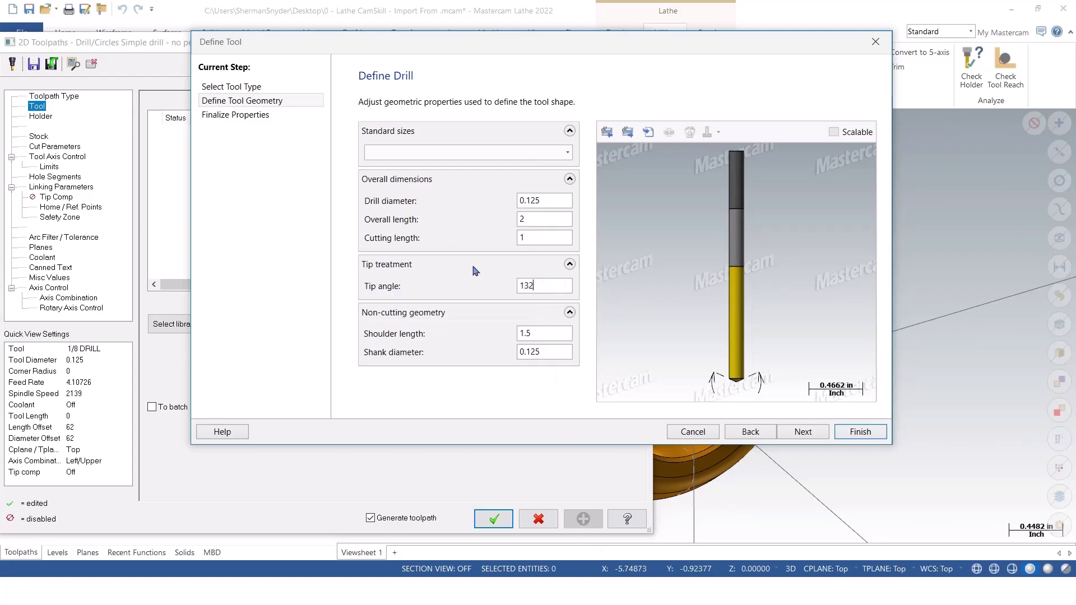
click(551, 284)
Step: Finish creating the new tool as '0.125 Drill' (tool 2) for the OD hole drill operation
click(803, 433)
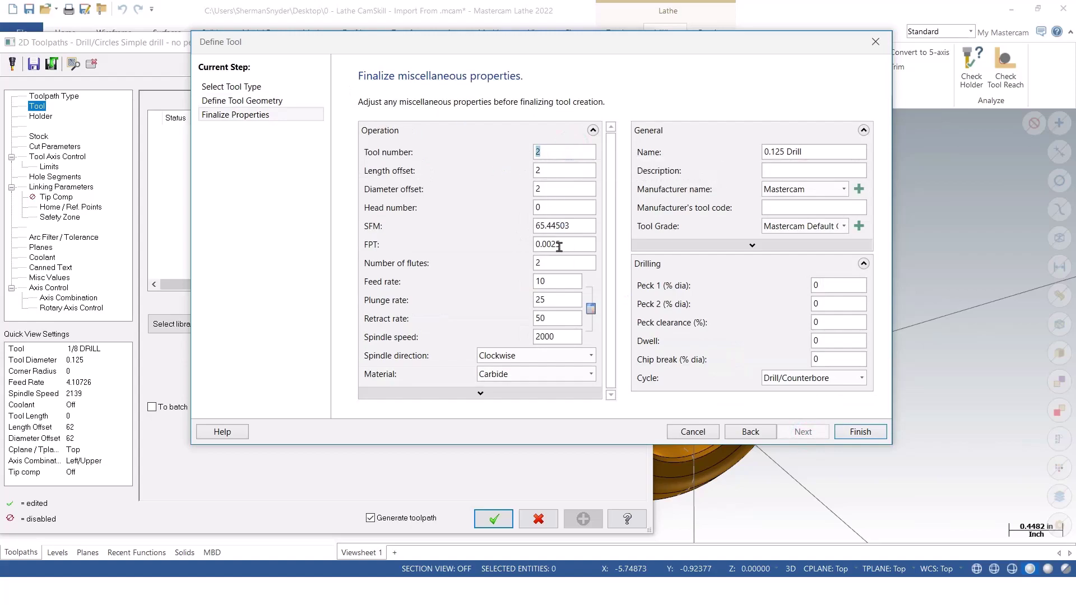
click(821, 151)
click(794, 210)
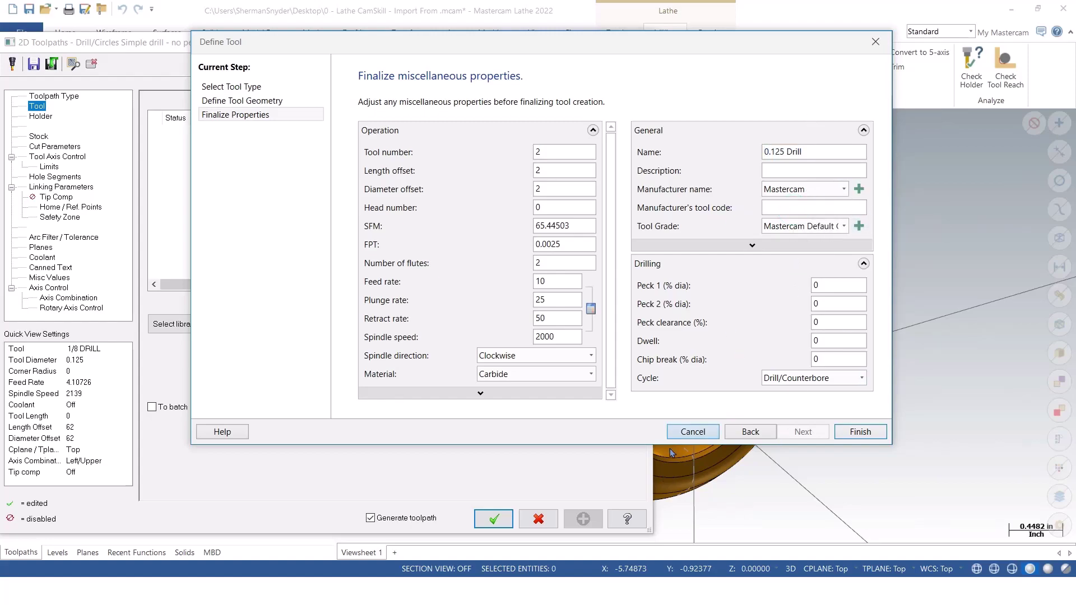
click(860, 432)
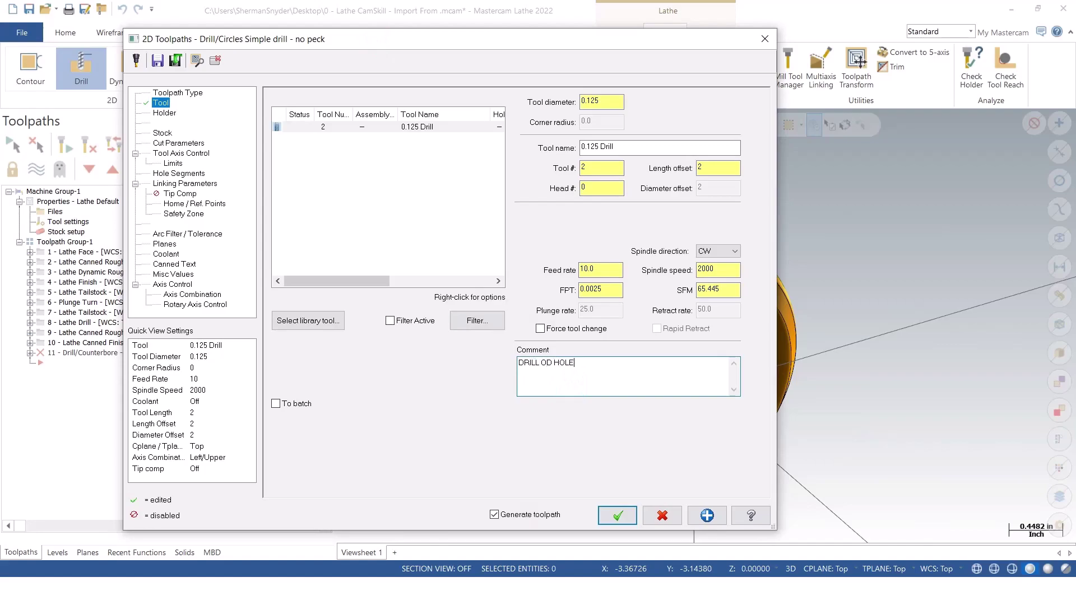
Step: Change the drill's tool axis output format from 3 axis to 4 axis about X
click(181, 143)
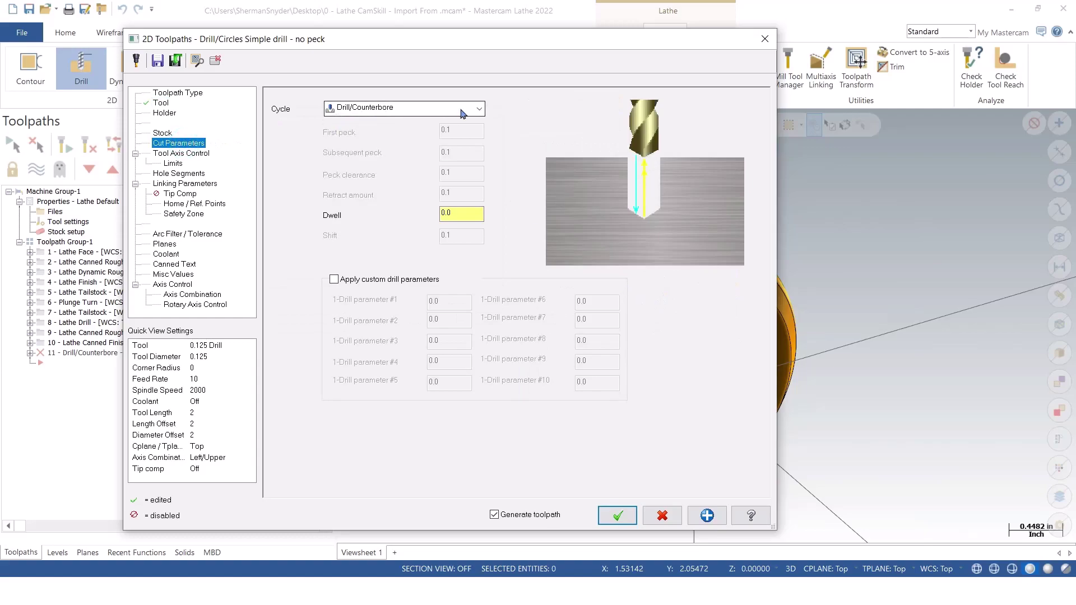
click(190, 154)
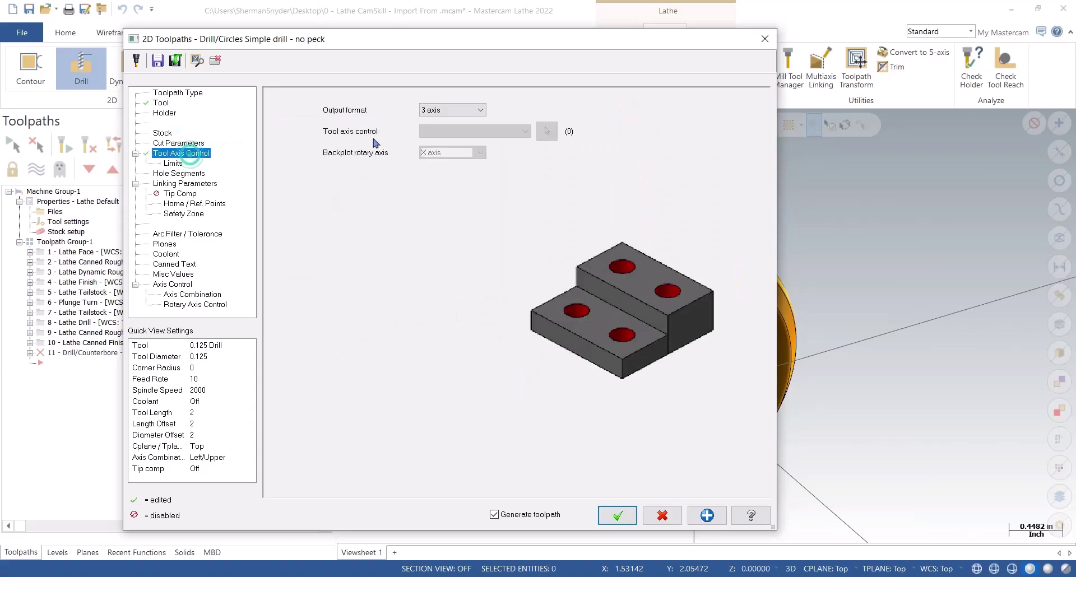
click(447, 114)
click(440, 120)
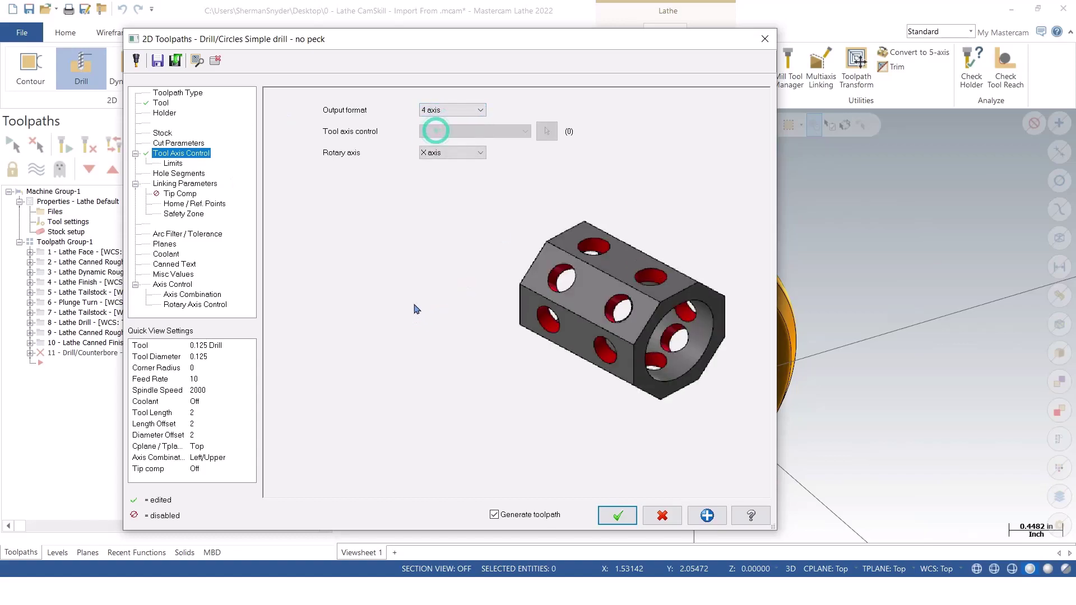
click(183, 174)
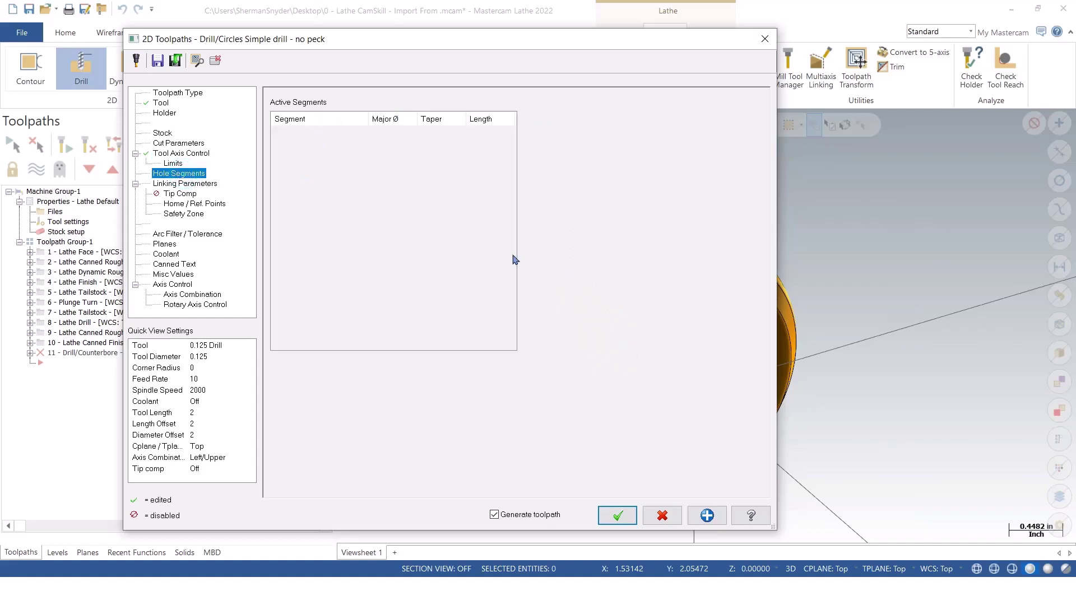
click(174, 183)
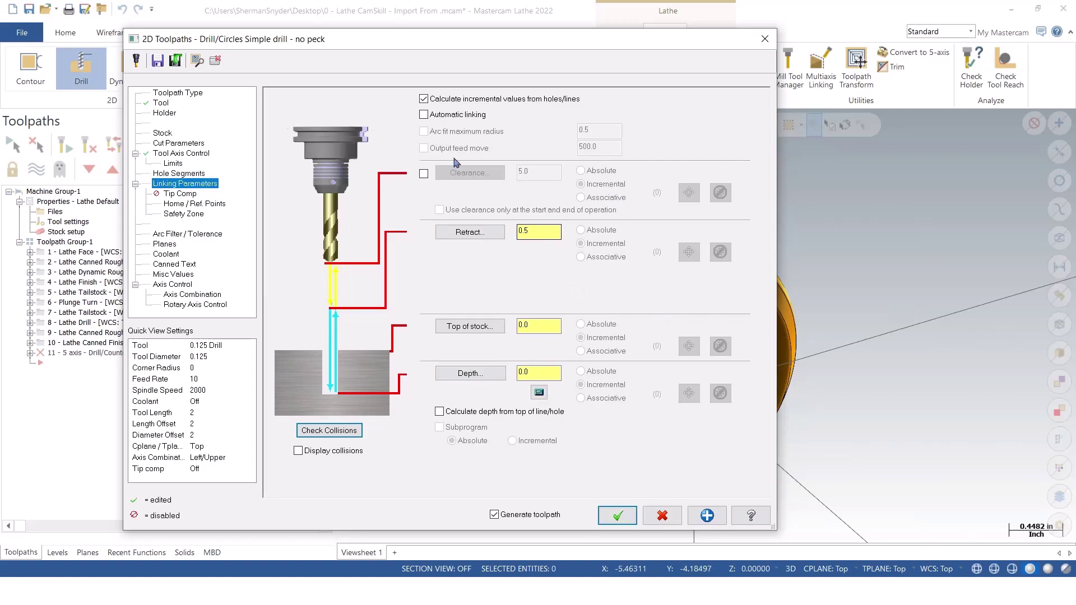
Step: Set clearance 1.0 and retract 0.1, calculate depth from hole tops, and accept the drill settings
click(423, 174)
double_click(548, 173)
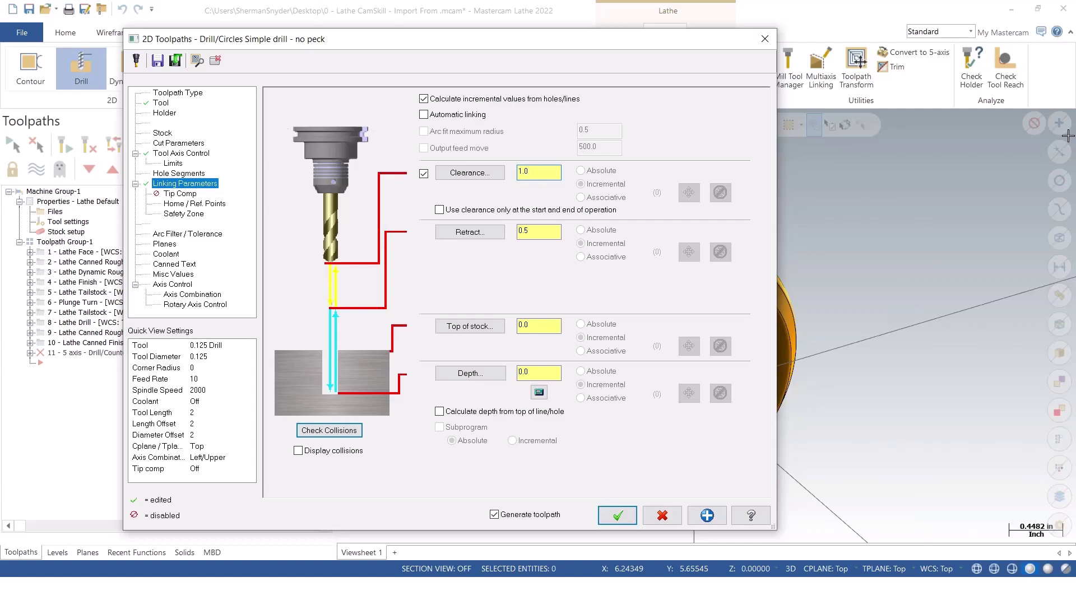
key(Tab)
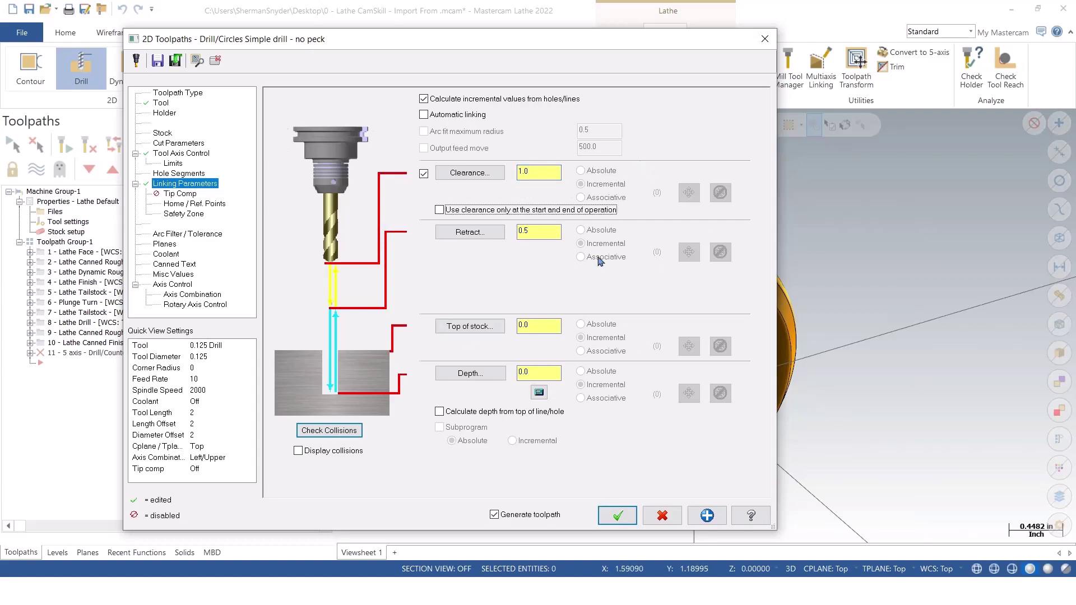
double_click(538, 231)
text(0.1)
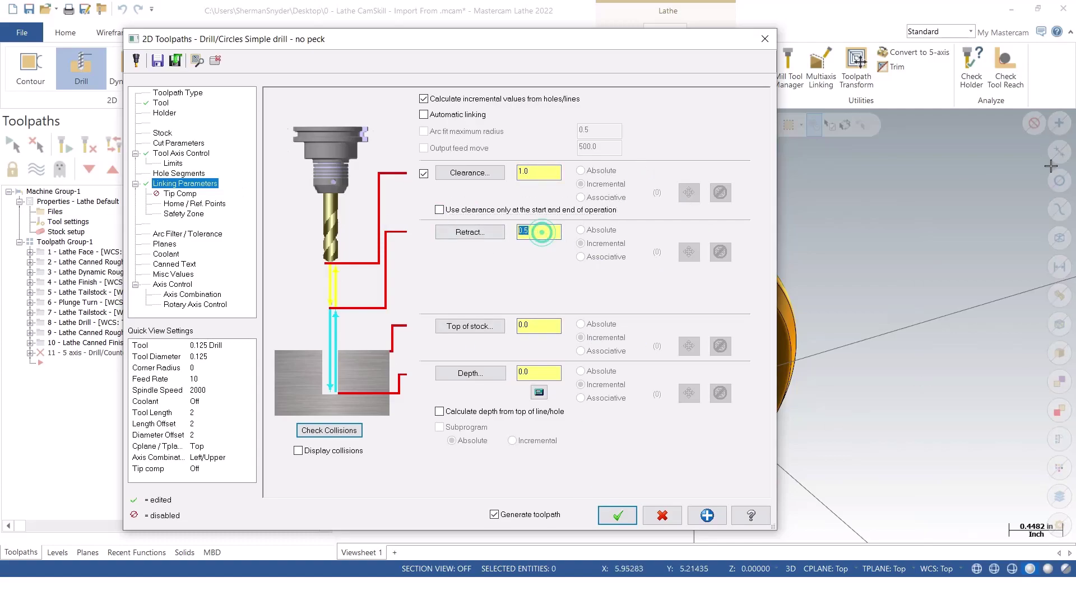
key(Tab)
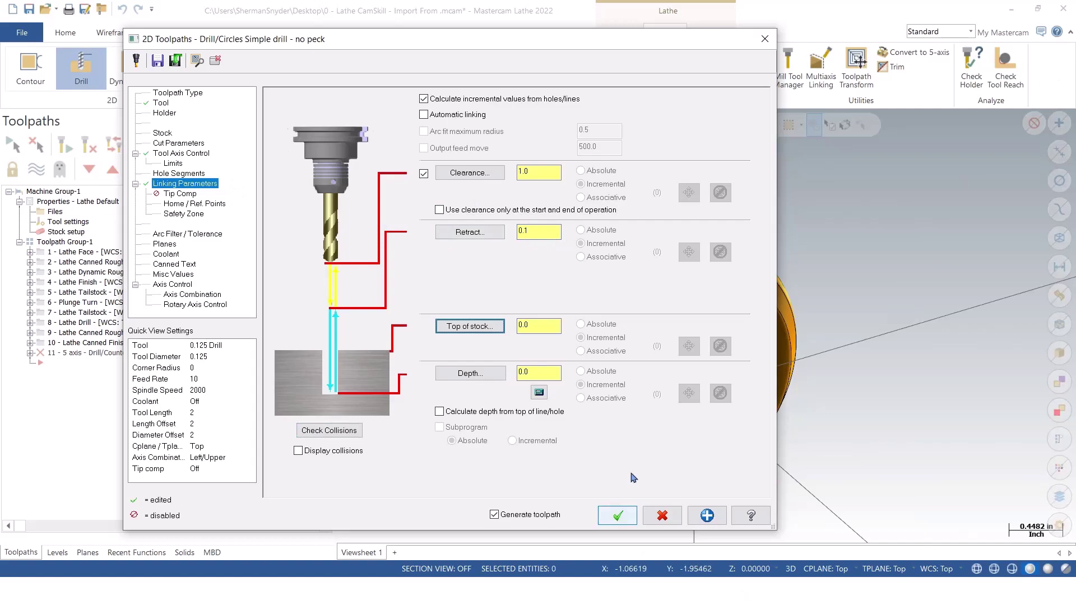
double_click(544, 325)
double_click(541, 372)
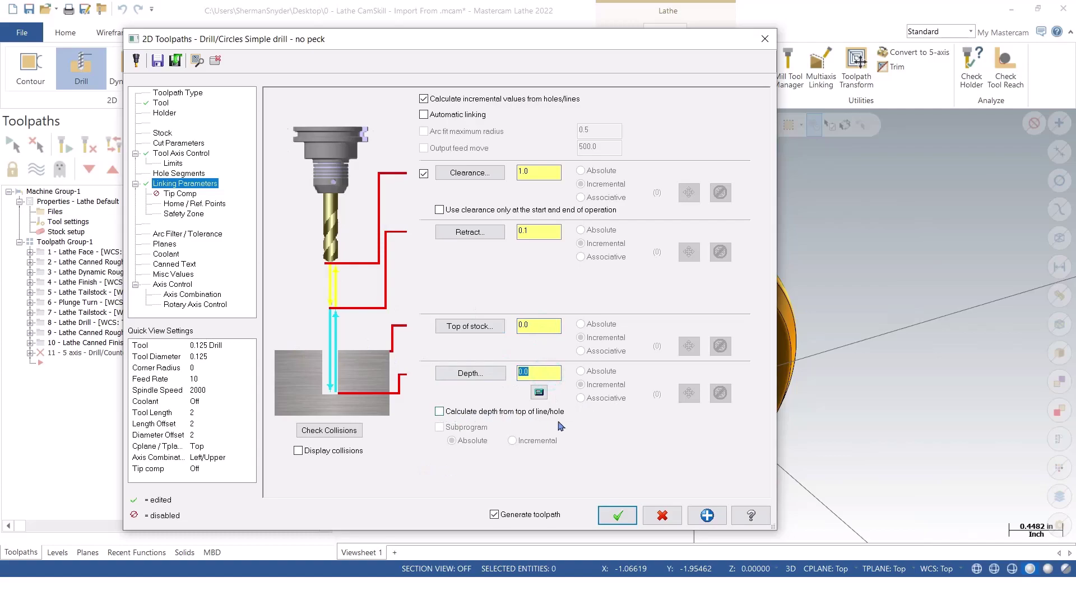
click(439, 412)
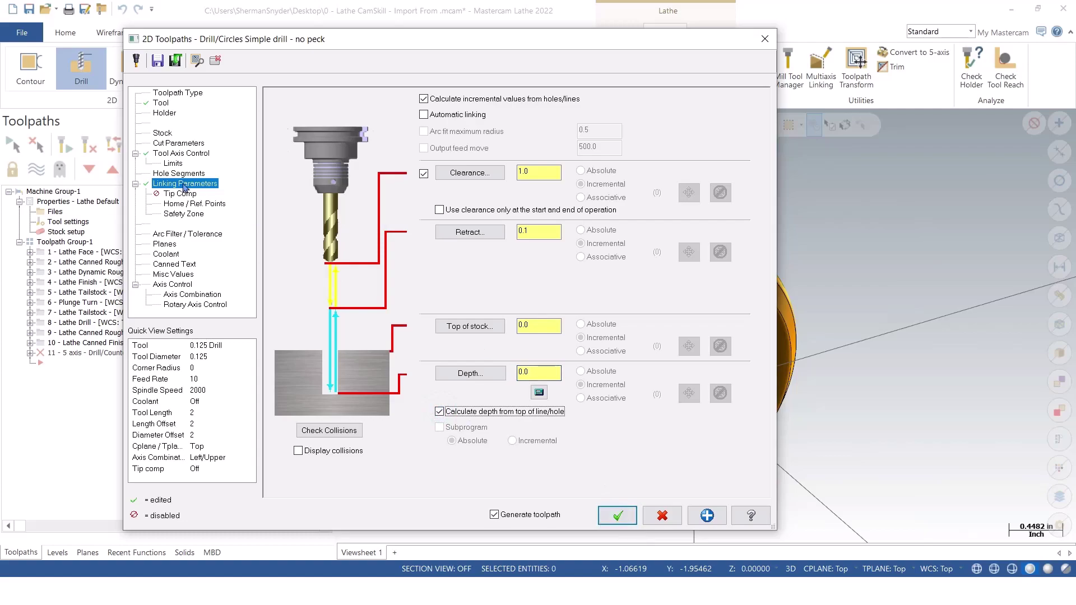
click(622, 516)
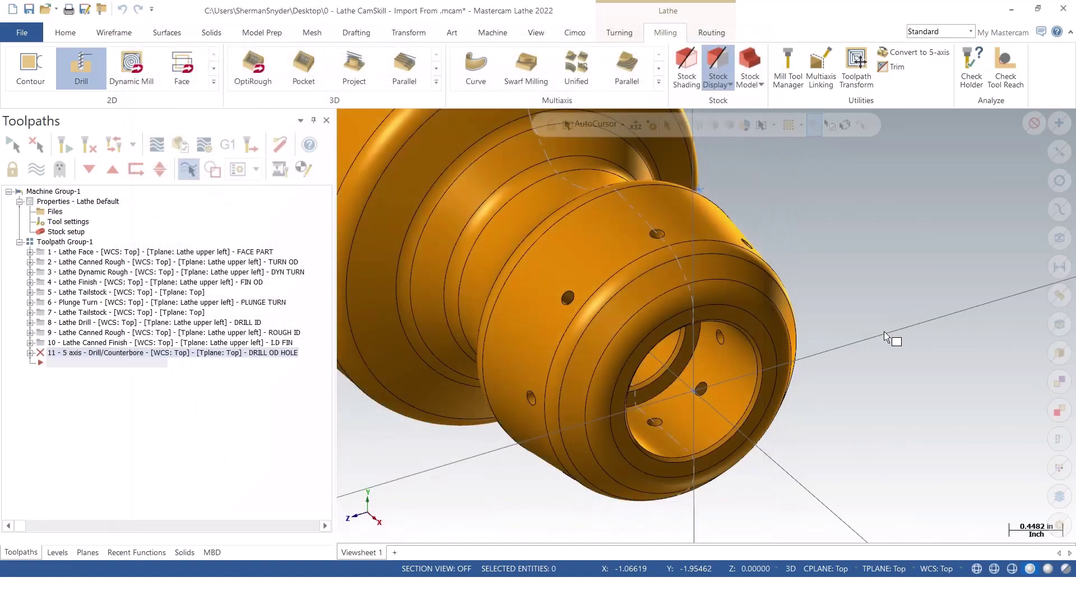
Step: Zoom in on the OD holes, backplot the drill operation, and expand operation 11
scroll(738, 187, up, 3)
scroll(681, 196, up, 4)
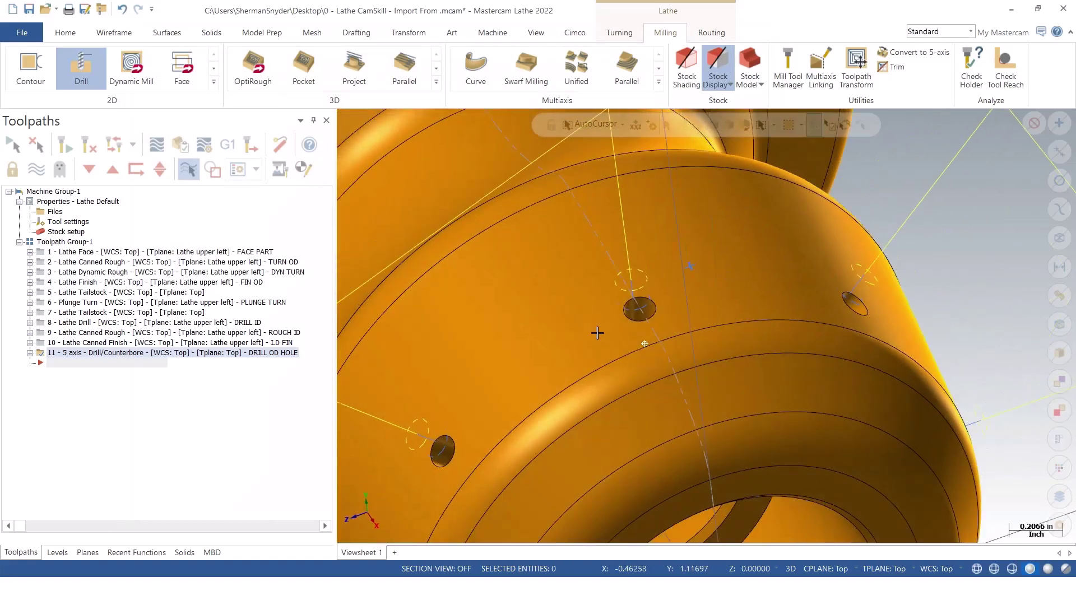
mouse_move(597, 333)
middle_down()
mouse_move(598, 262)
mouse_move(714, 329)
mouse_move(645, 320)
mouse_move(761, 295)
mouse_move(788, 310)
mouse_move(690, 288)
mouse_move(644, 331)
middle_up()
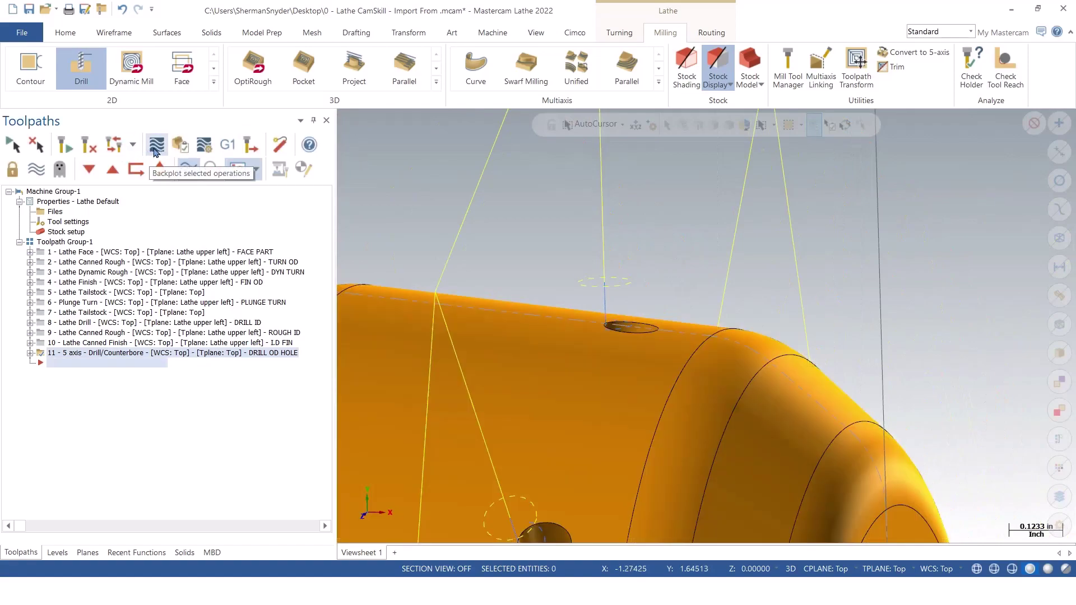
click(156, 147)
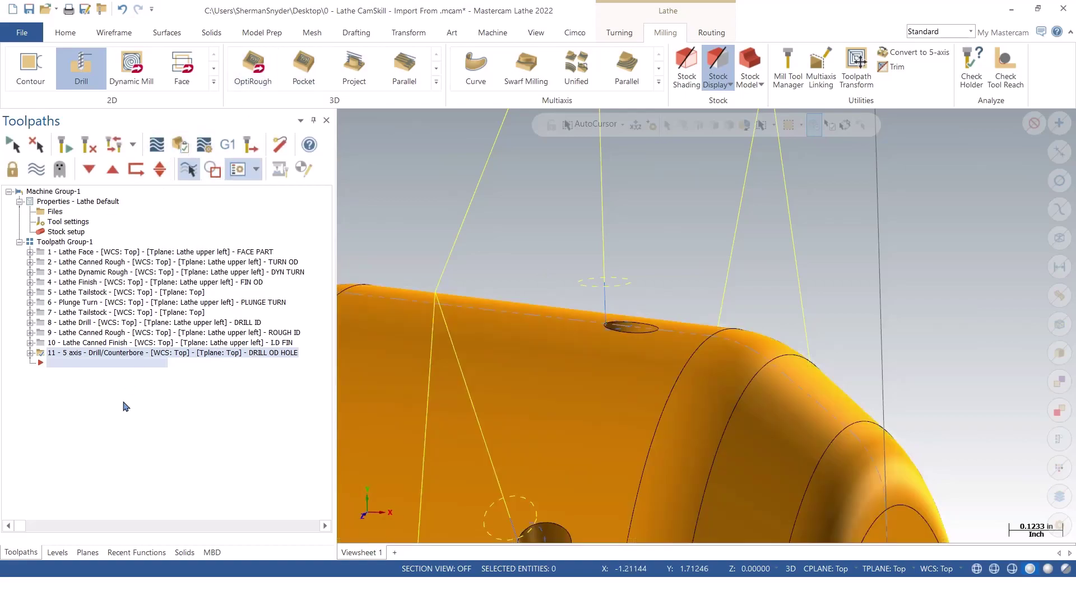
click(30, 352)
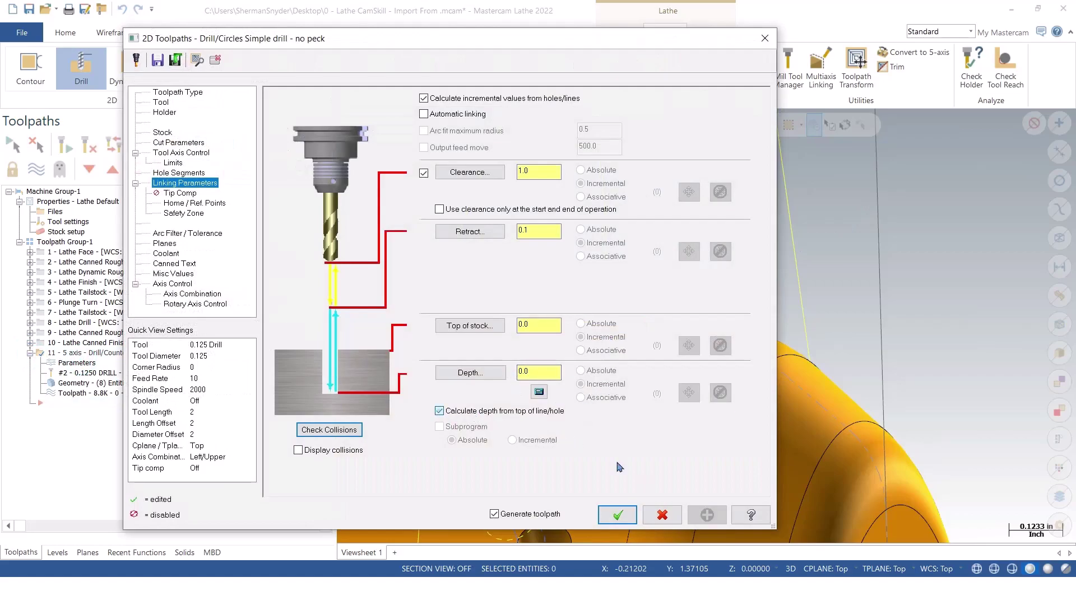
Step: Accept the drill parameters, orbit around the hole moves, and finish in the Top view
click(617, 514)
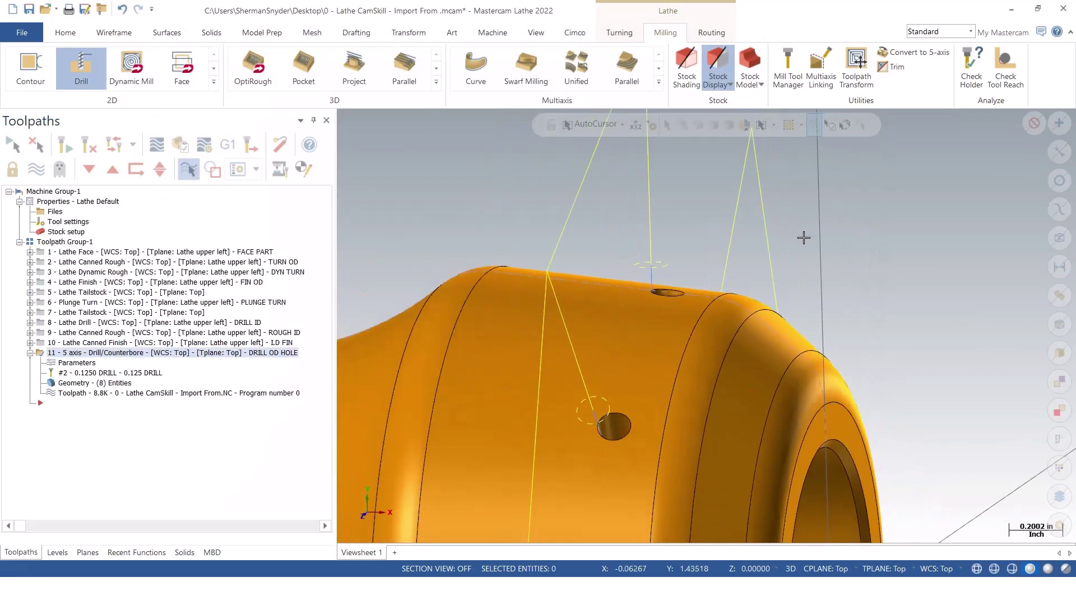
middle_drag(803, 237, 995, 358)
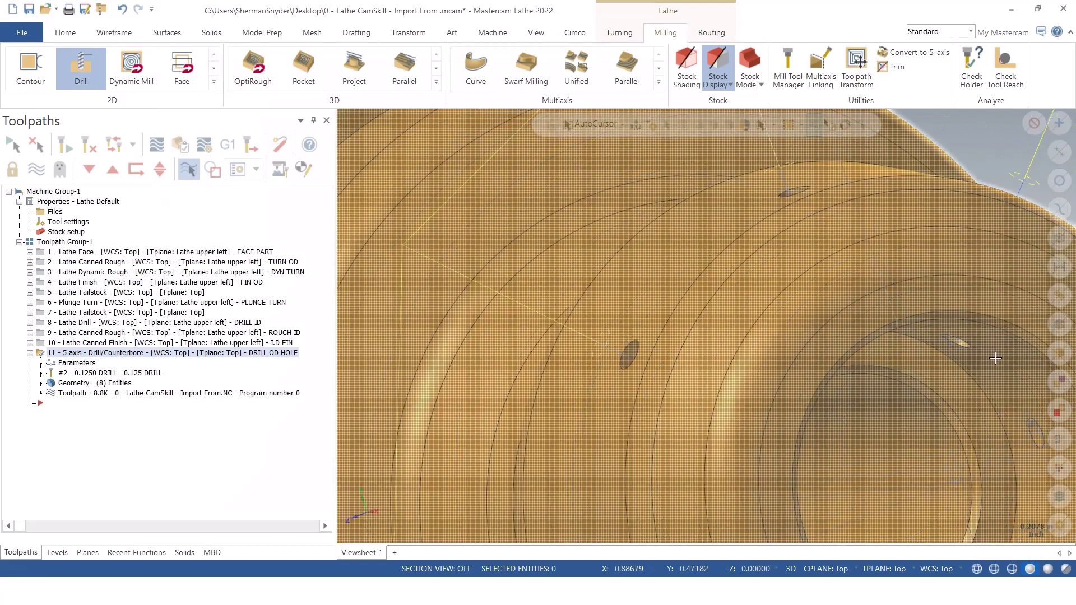
scroll(709, 260, down, 5)
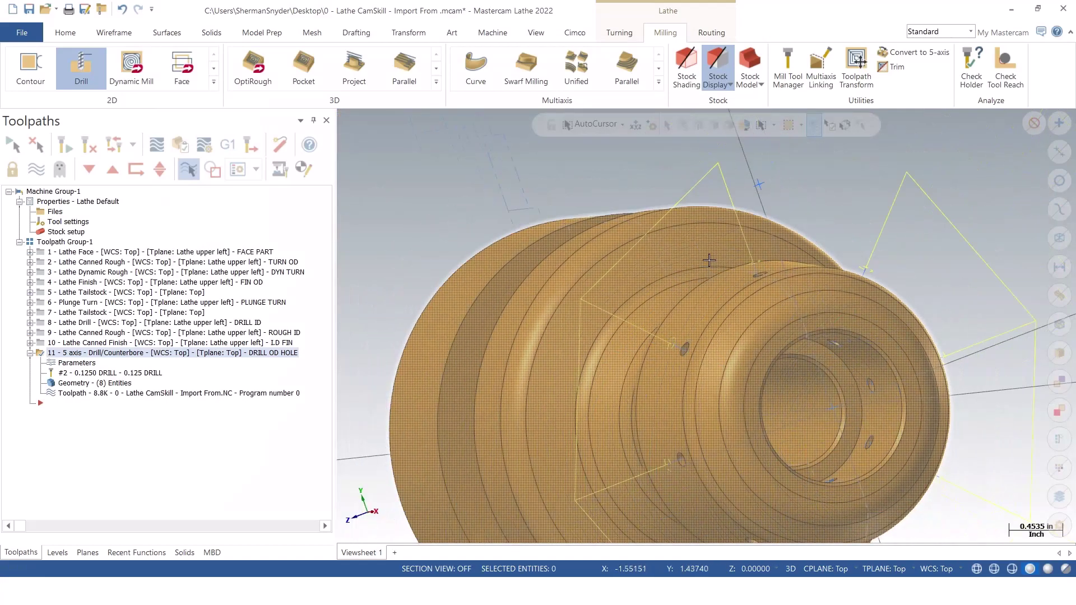
middle_drag(799, 384, 739, 329)
key(alt+1)
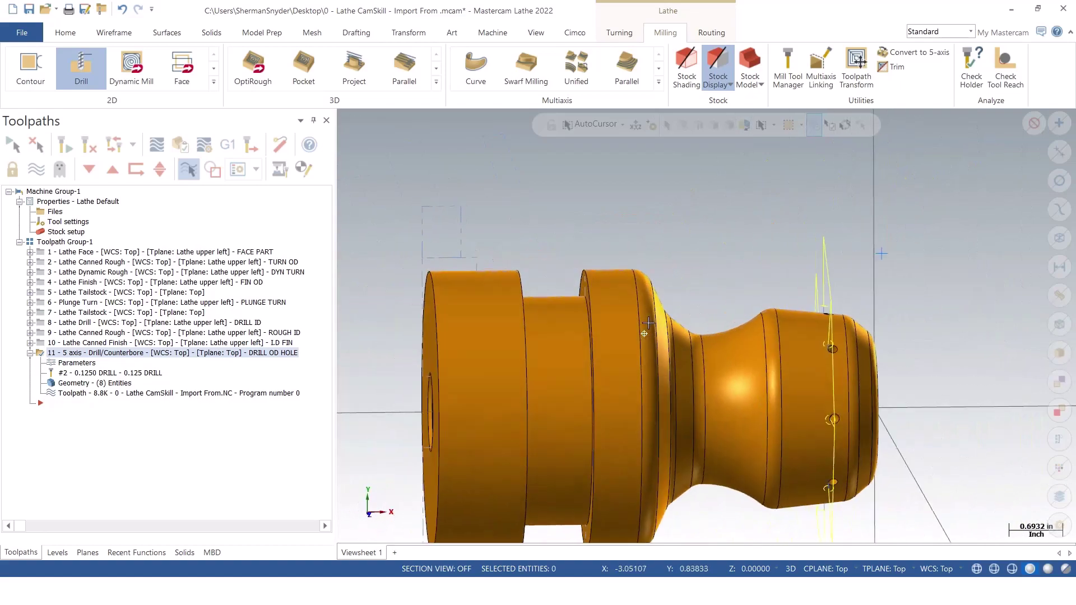
click(74, 364)
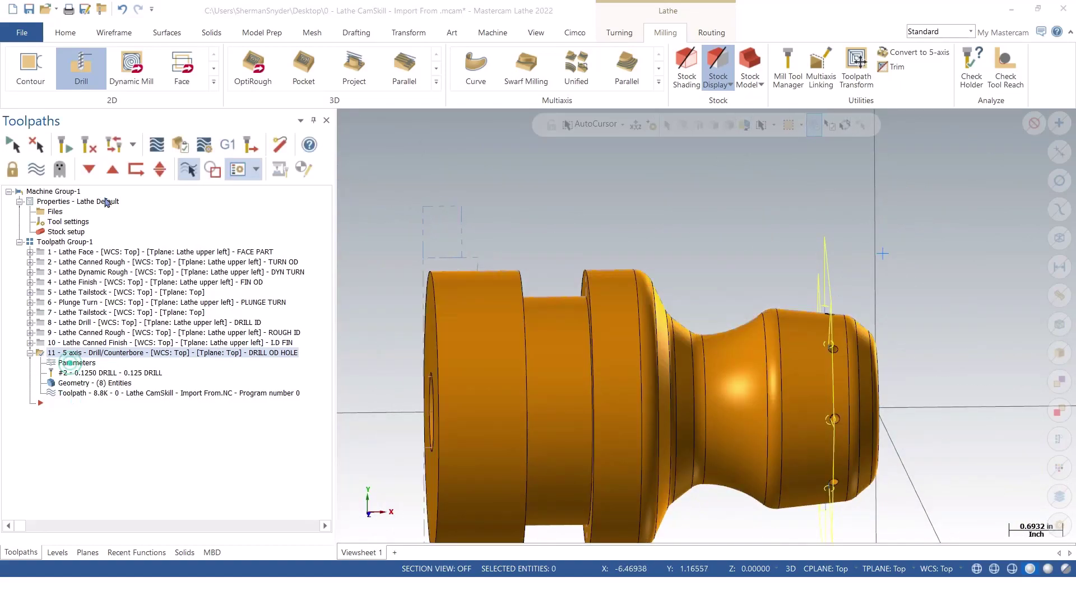
click(178, 152)
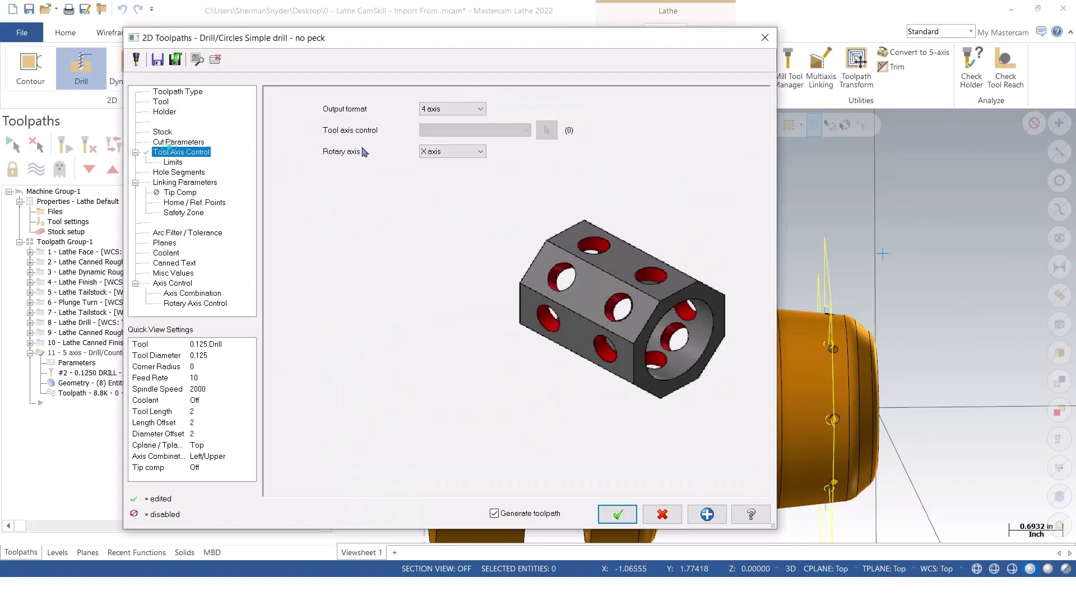
click(455, 108)
click(435, 139)
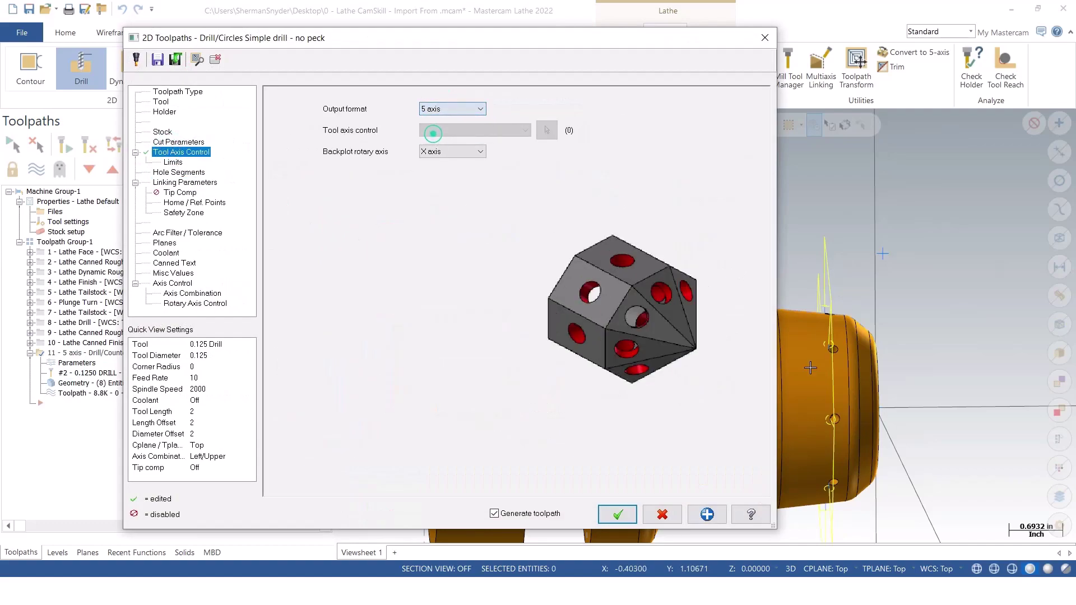
click(618, 514)
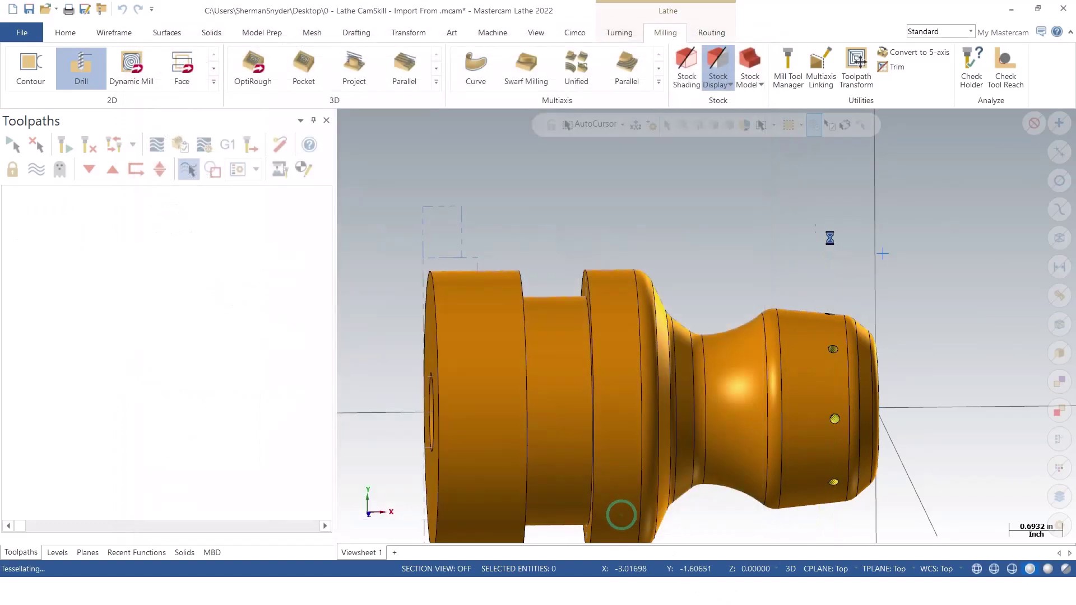
mouse_move(701, 204)
middle_down()
mouse_move(814, 242)
mouse_move(754, 264)
middle_up()
middle_drag(735, 240, 887, 395)
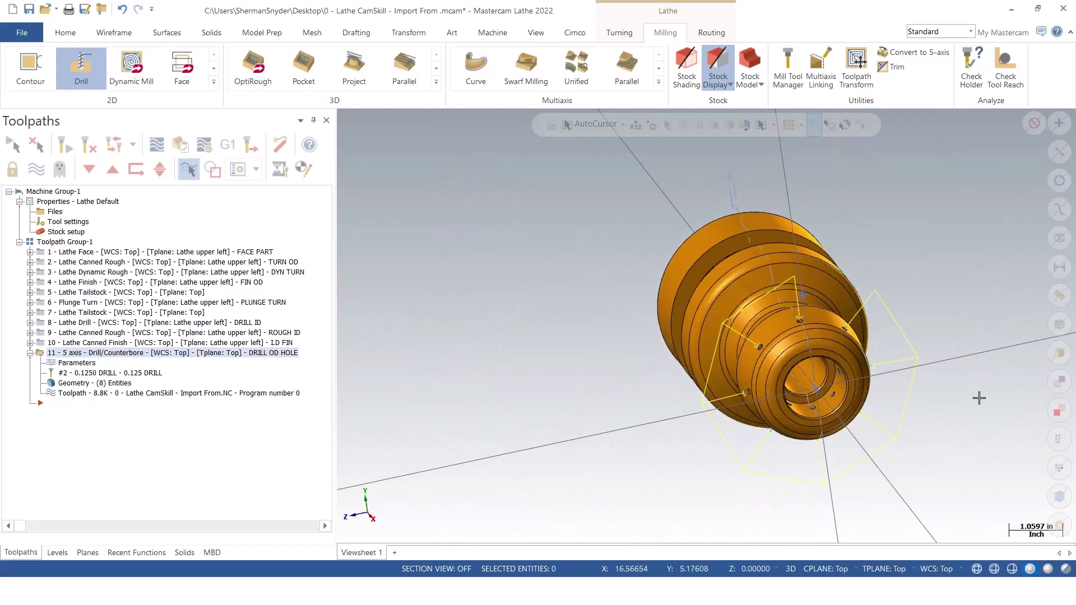
scroll(841, 355, up, 4)
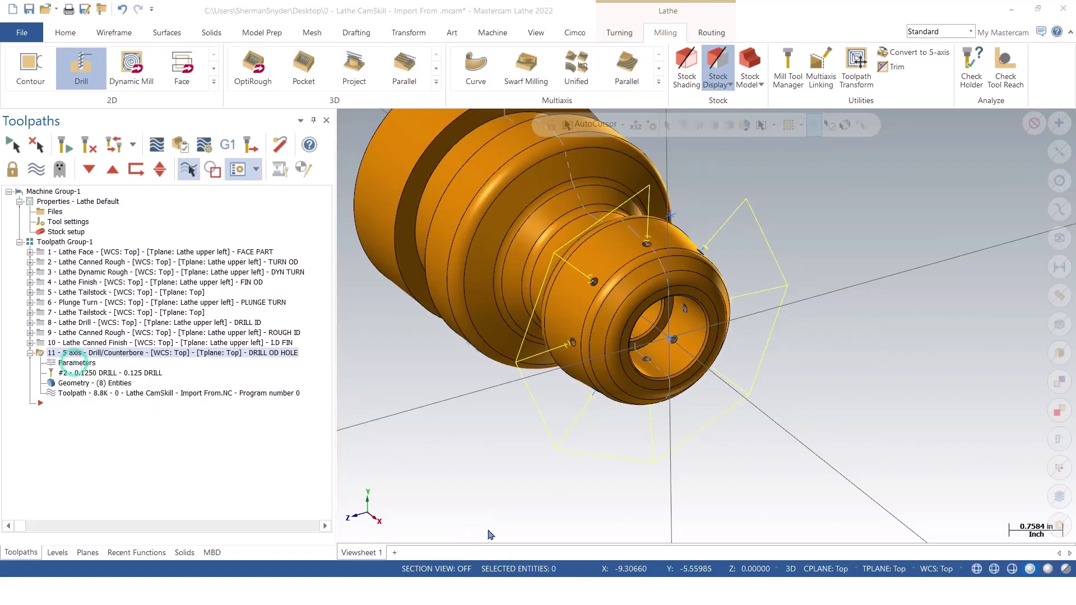
Step: Enable Tip Comp on operation 11, keeping the 0.01 breakthrough and 132.0 tip angle
click(73, 363)
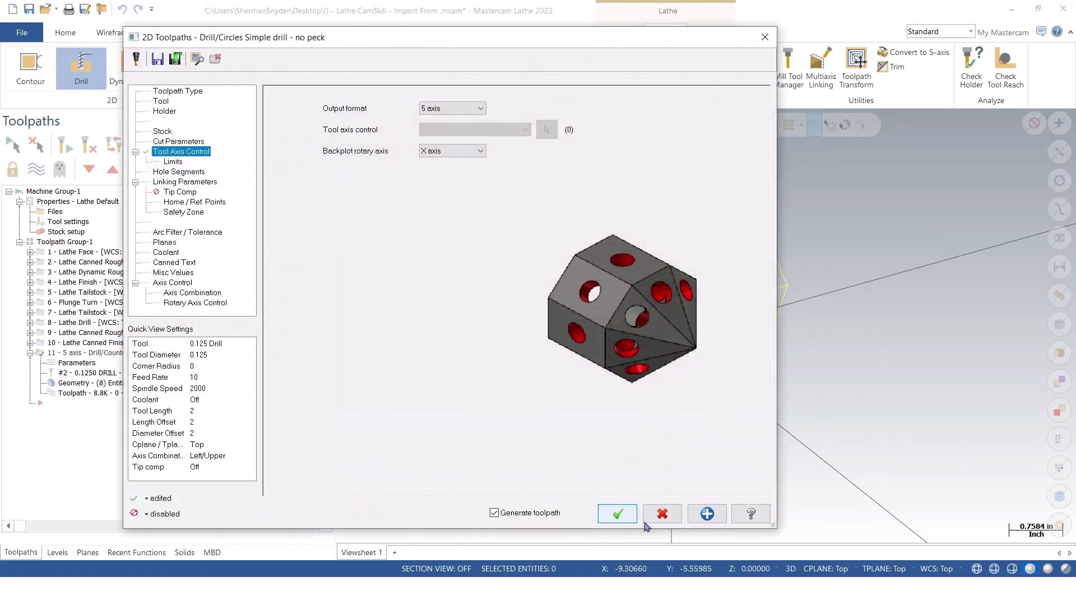
click(180, 193)
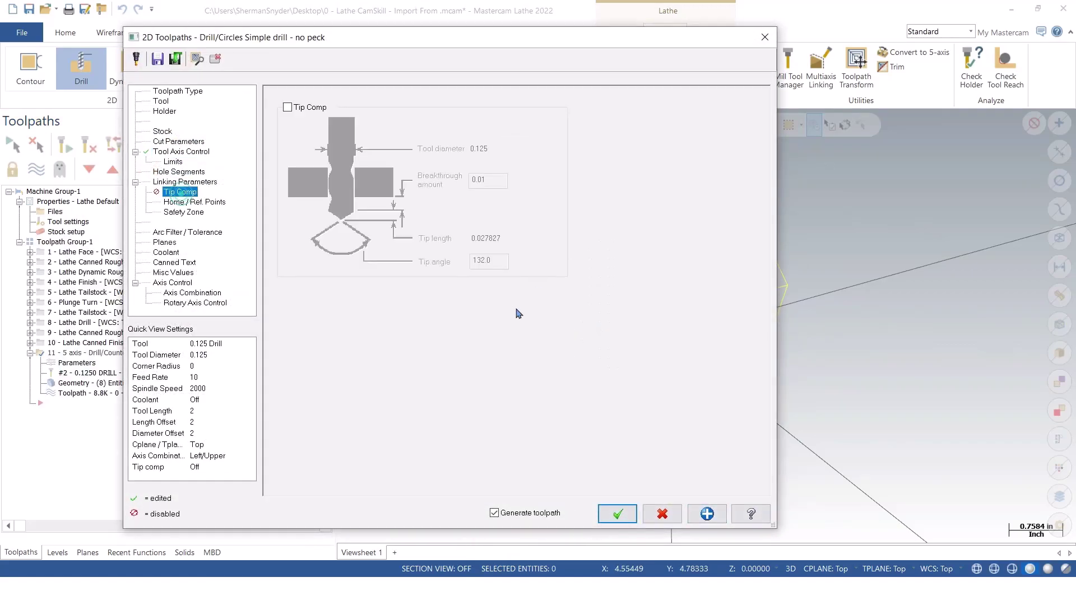
click(287, 107)
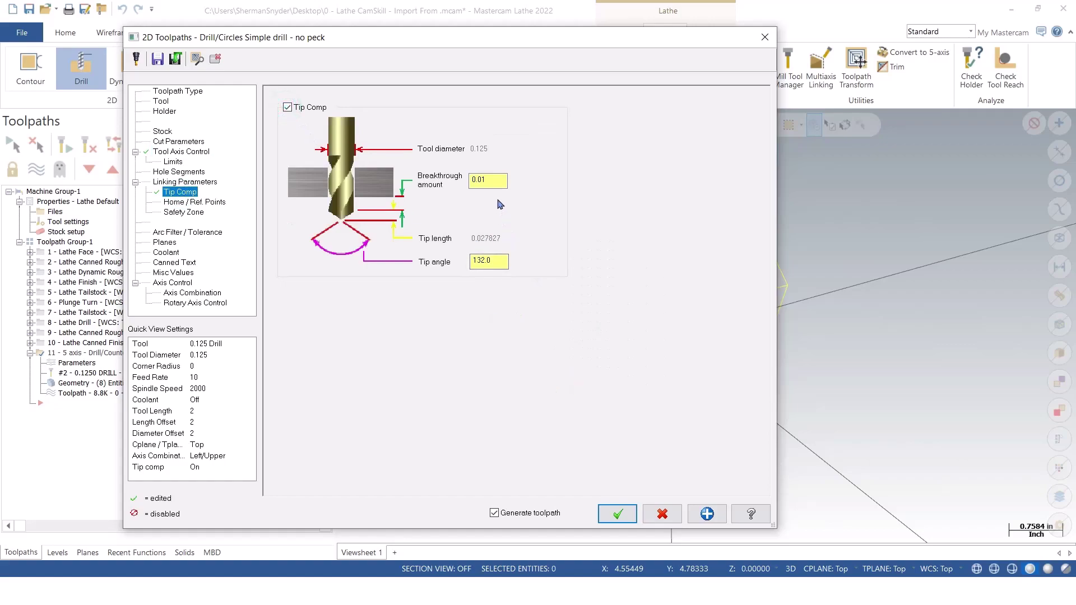
double_click(497, 177)
click(182, 152)
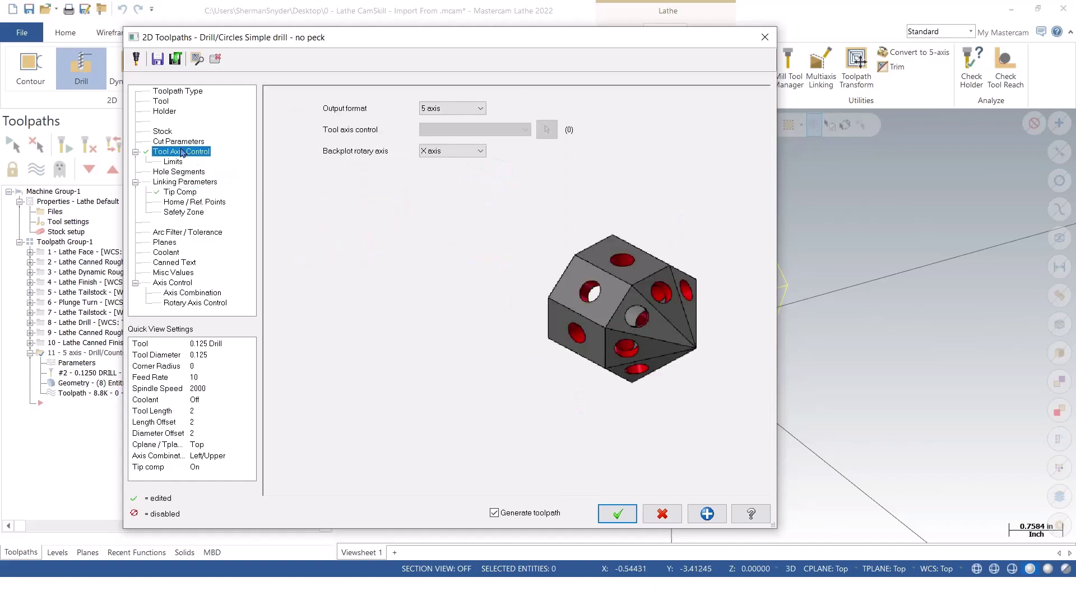
click(179, 141)
click(181, 151)
click(185, 182)
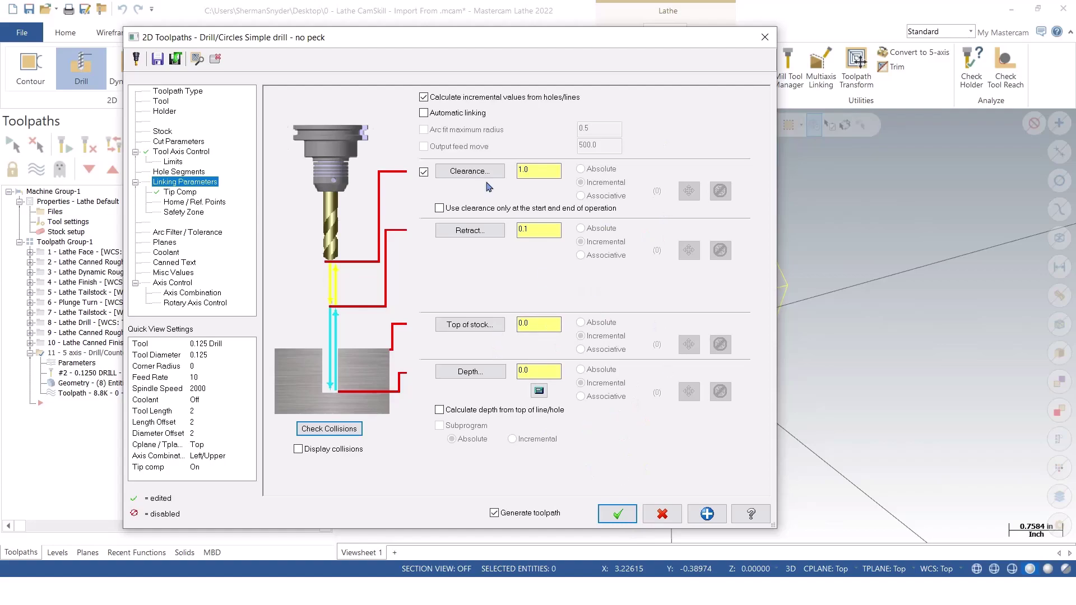
Step: Turn on automatic linking and begin defining the safety zone shape
click(423, 113)
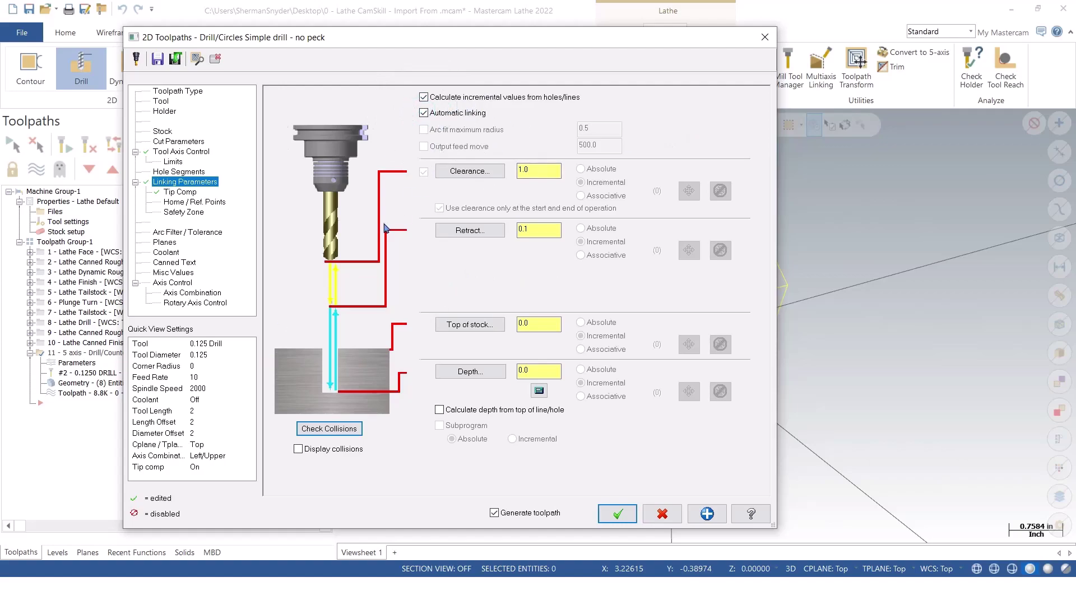
click(179, 213)
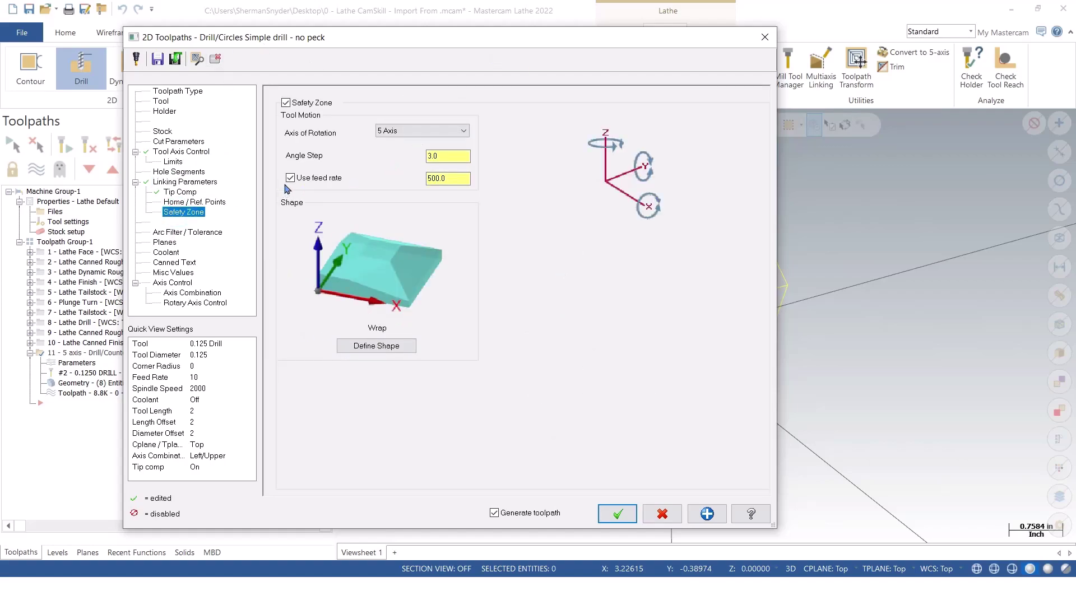
click(368, 351)
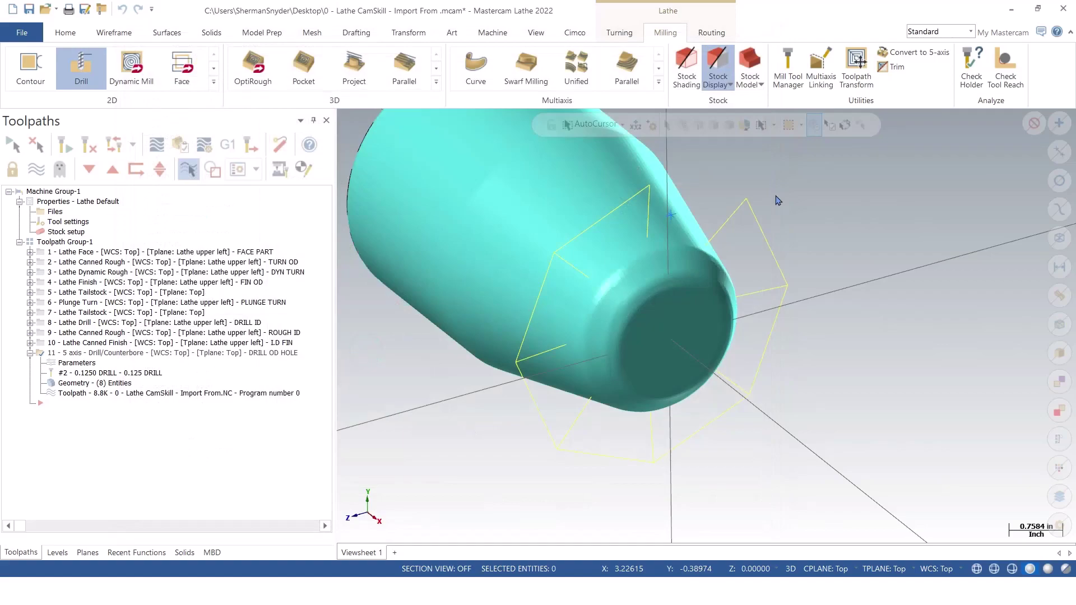
Step: Make a cylindrical safety zone around the part, radius 1.81359 and height 5.73074 along X
middle_drag(778, 200, 484, 273)
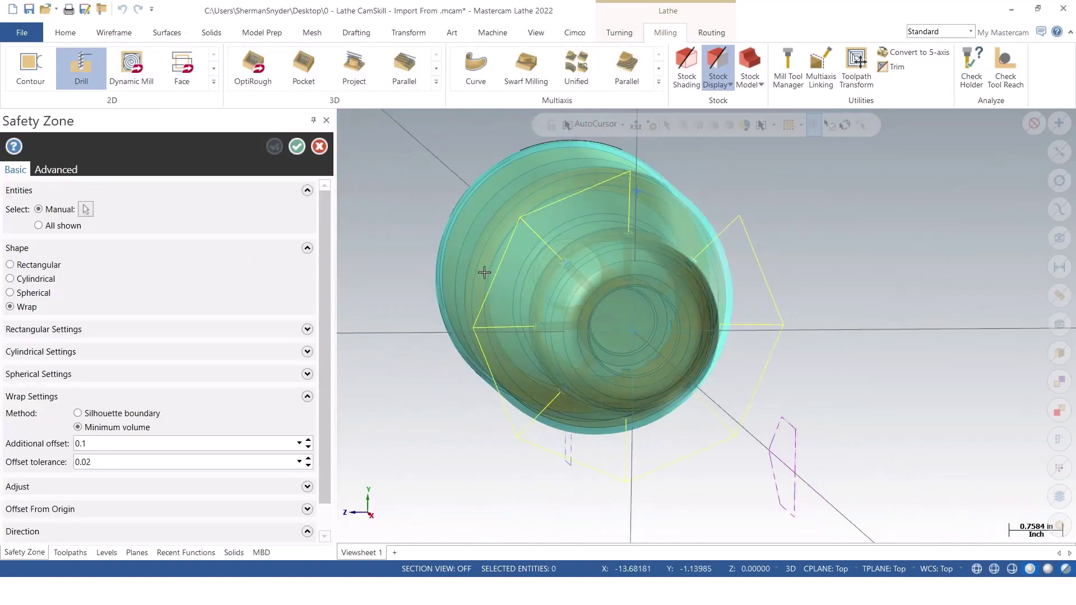
scroll(583, 334, down, 2)
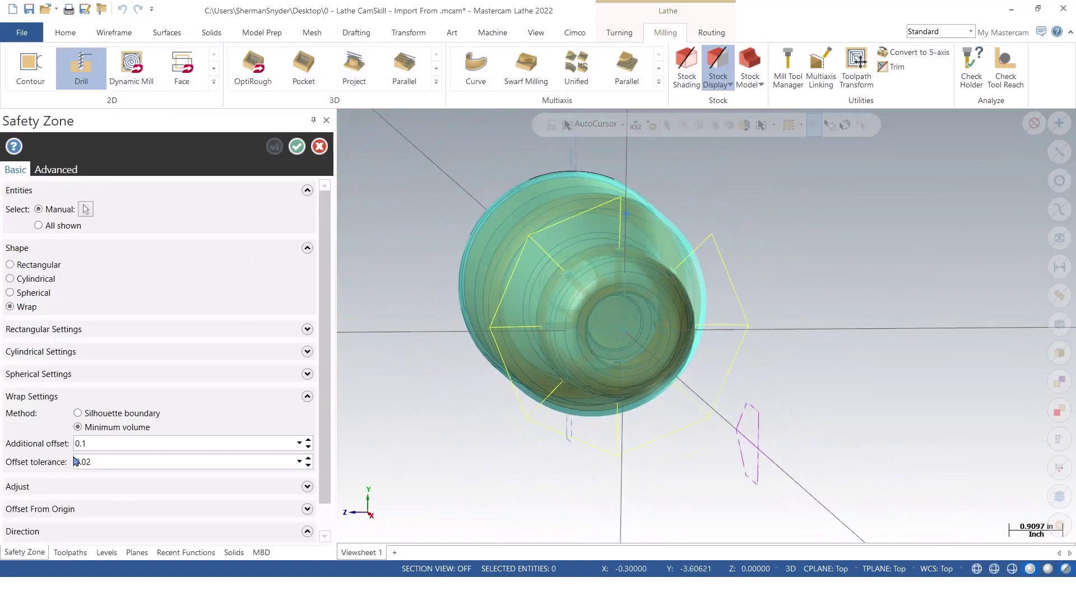
click(10, 279)
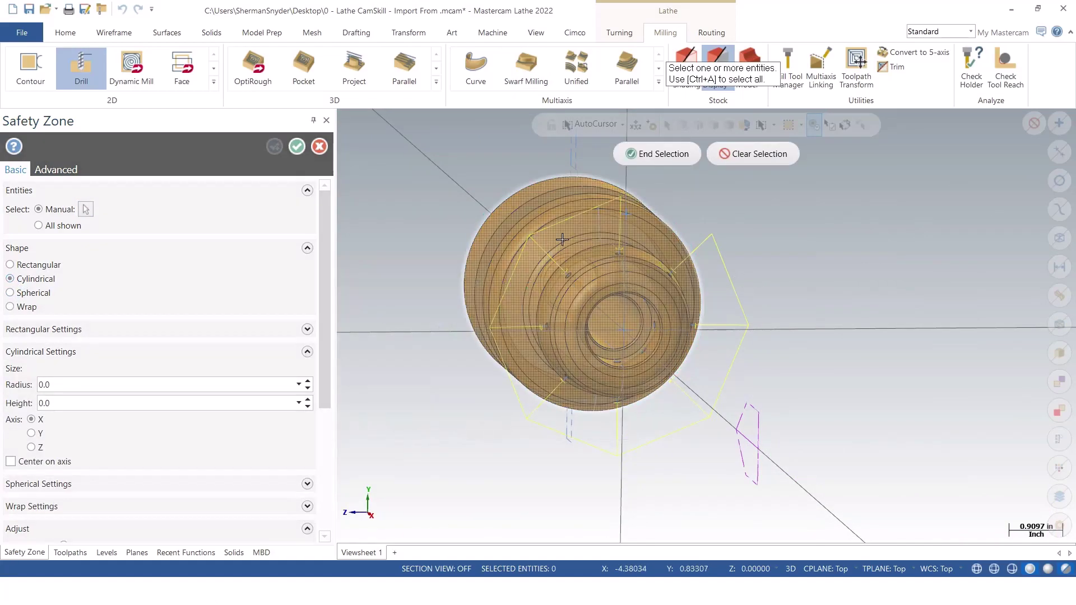
click(650, 153)
middle_drag(418, 283, 807, 294)
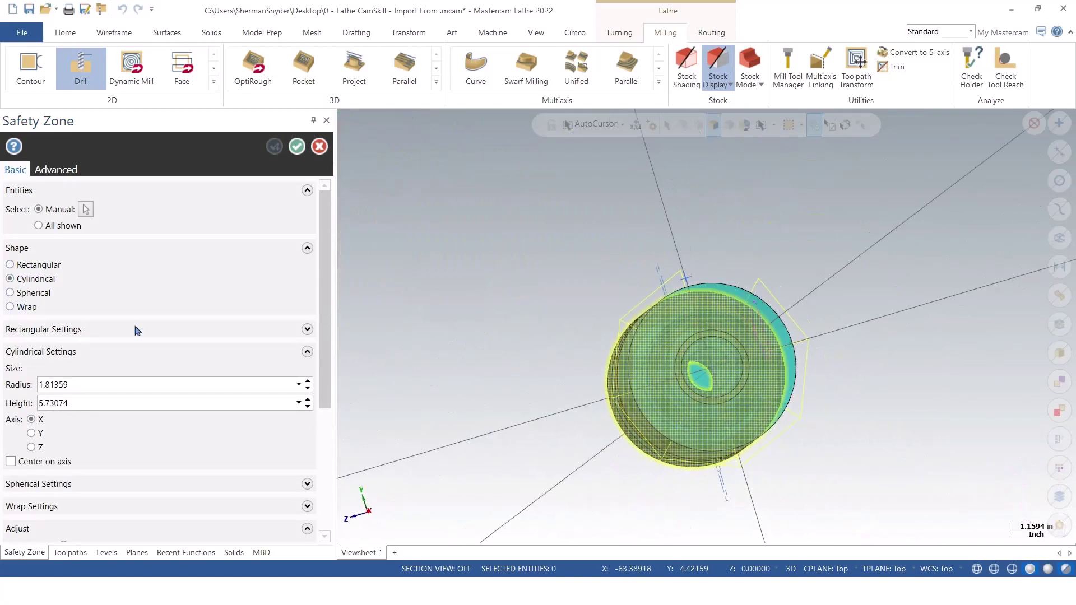
middle_drag(610, 223, 403, 190)
click(297, 146)
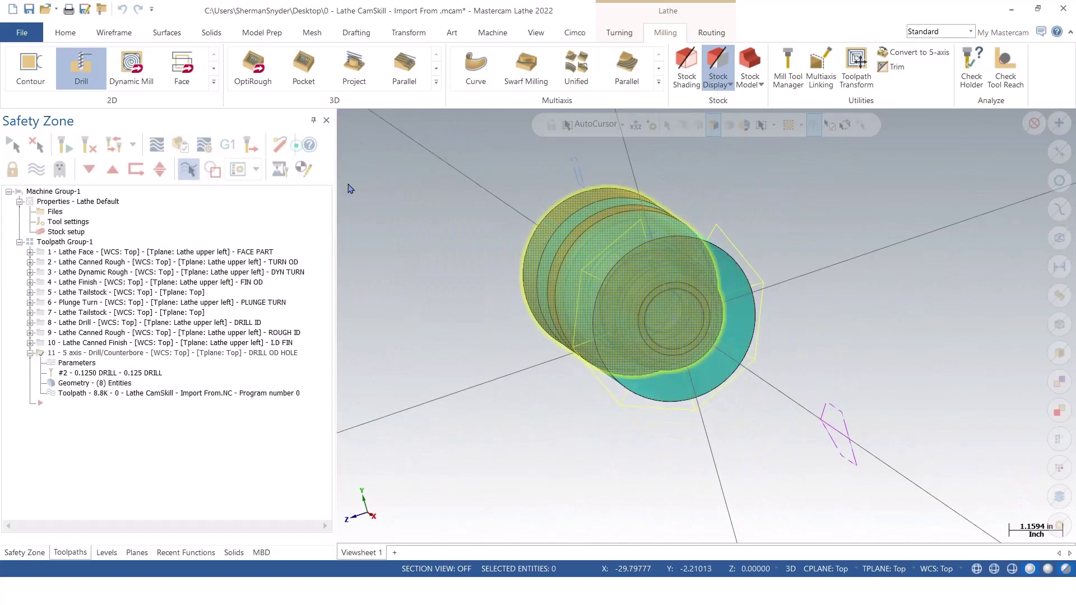
Step: Regenerate drill toolpath 11 and orbit the part to inspect its rotary linking moves
click(621, 517)
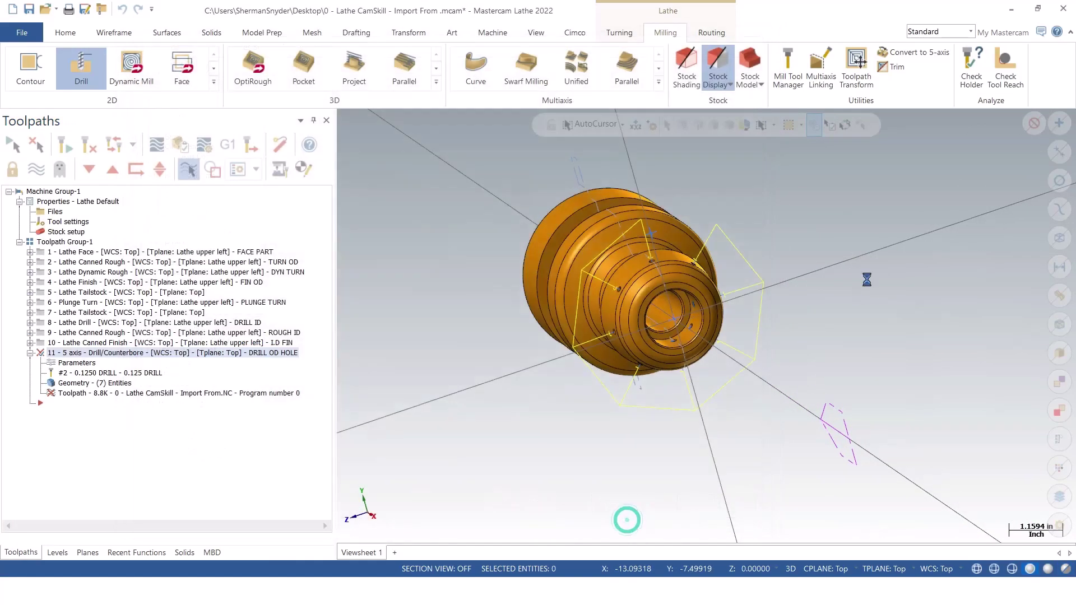
scroll(682, 219, up, 1)
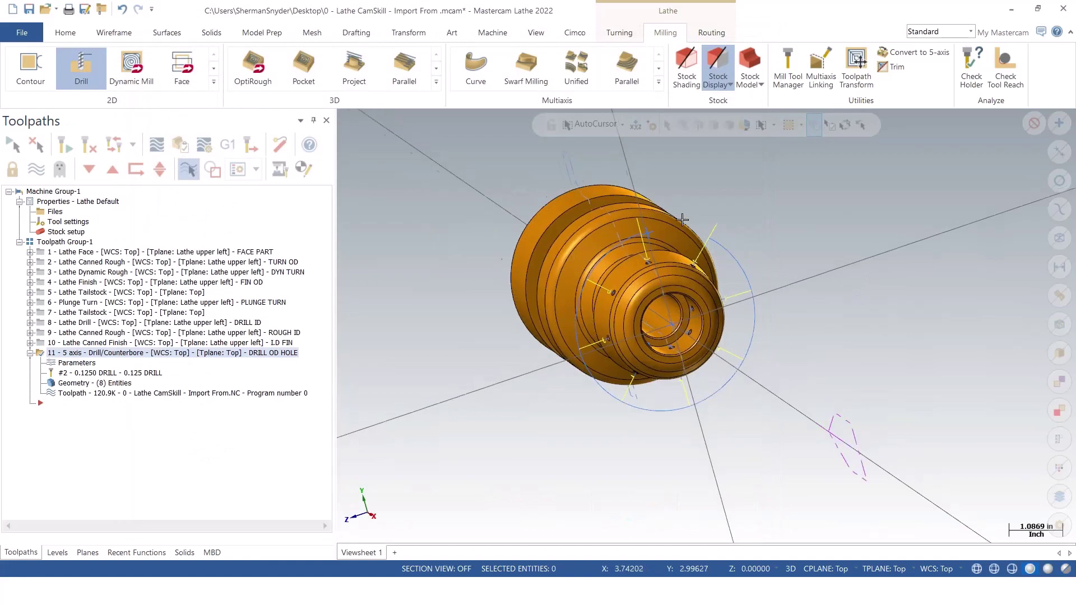
middle_drag(682, 219, 714, 150)
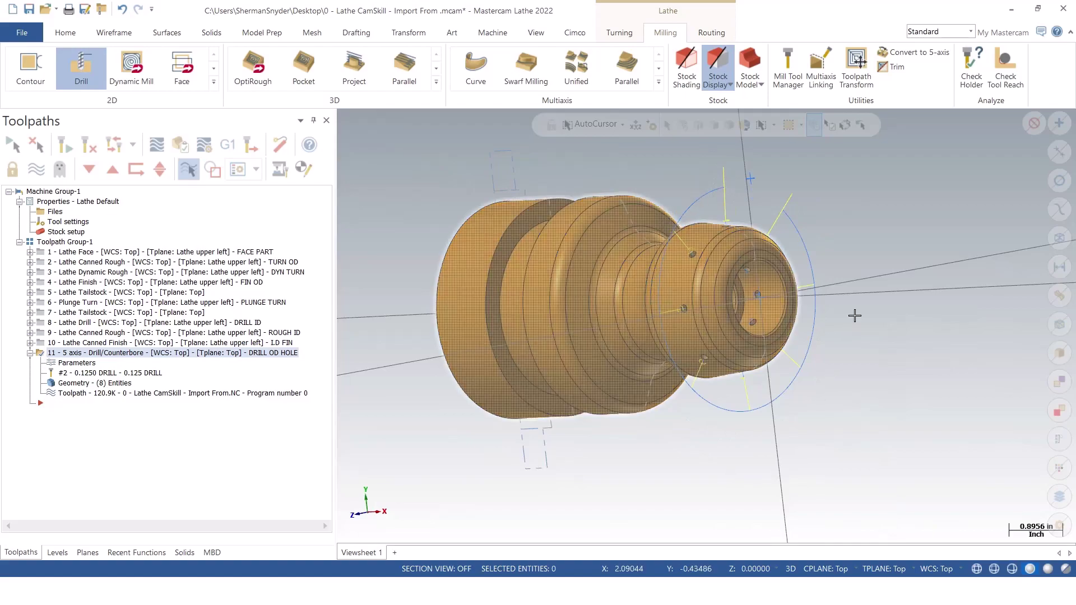
middle_drag(854, 316, 860, 306)
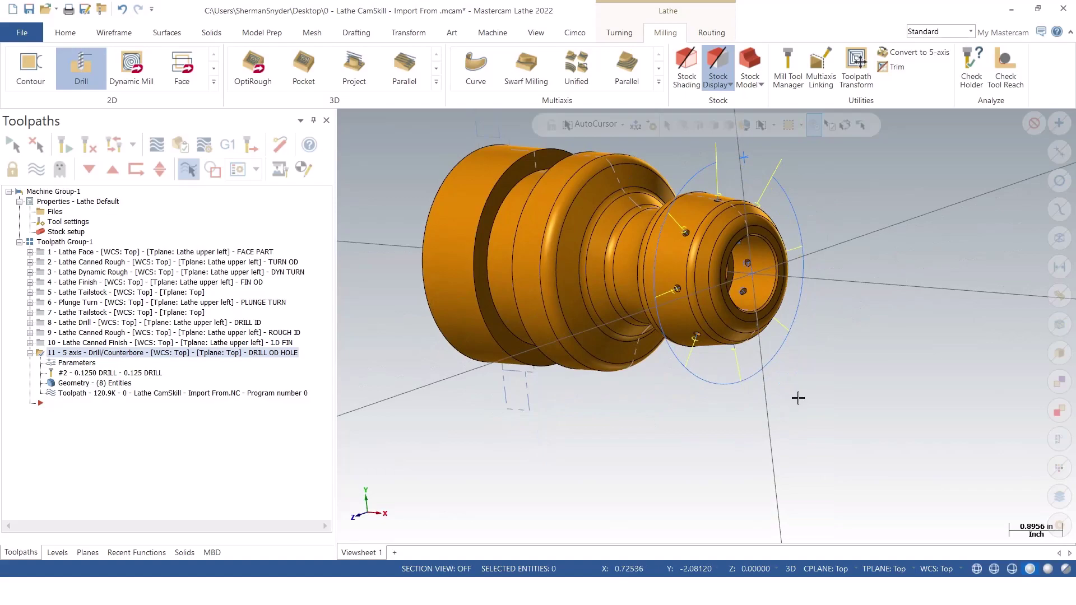
scroll(787, 454, down, 1)
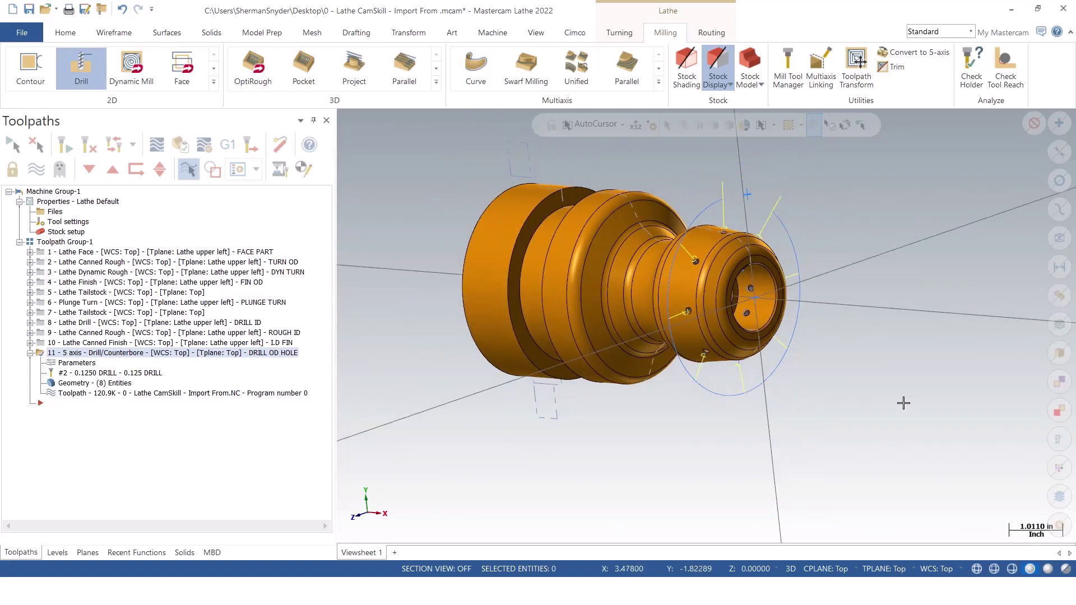
right_click(433, 193)
Step: View the toolpath from Top (WCS), fit the part to the screen, and save the file
click(480, 271)
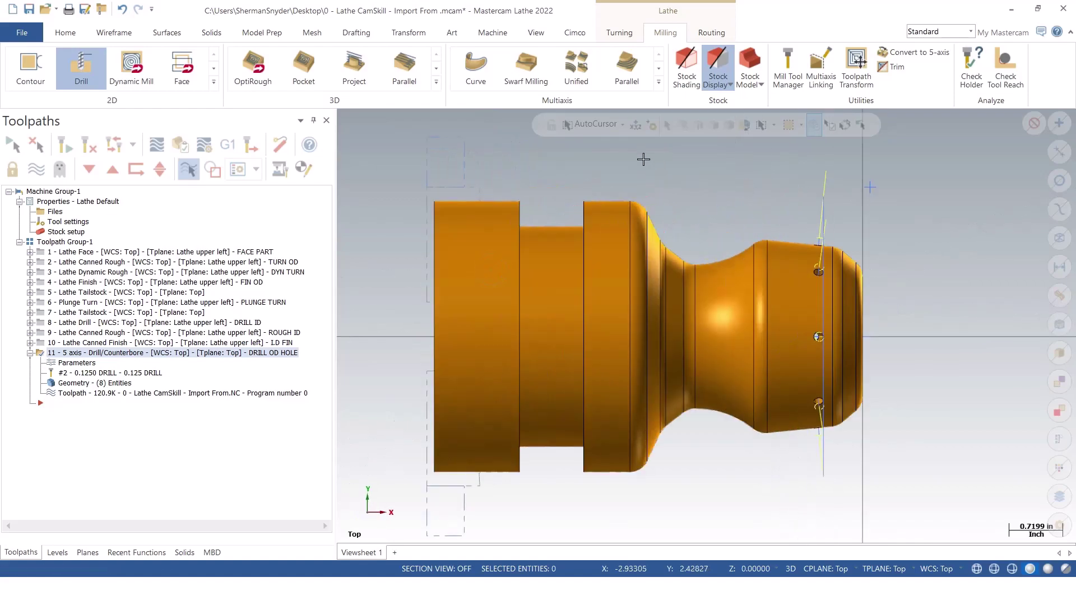
right_click(643, 157)
click(669, 211)
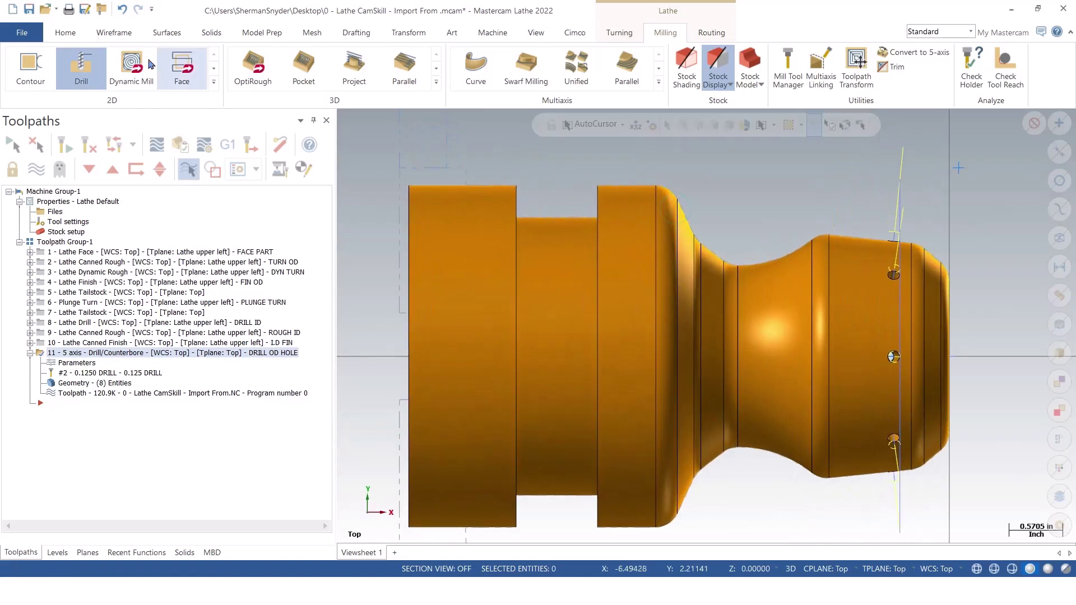
click(29, 9)
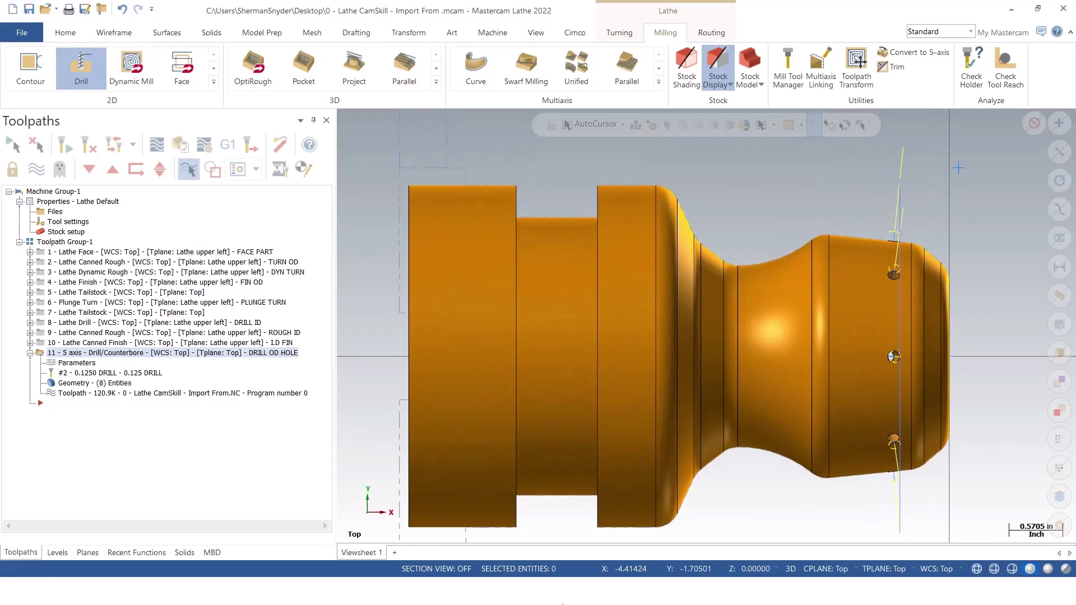